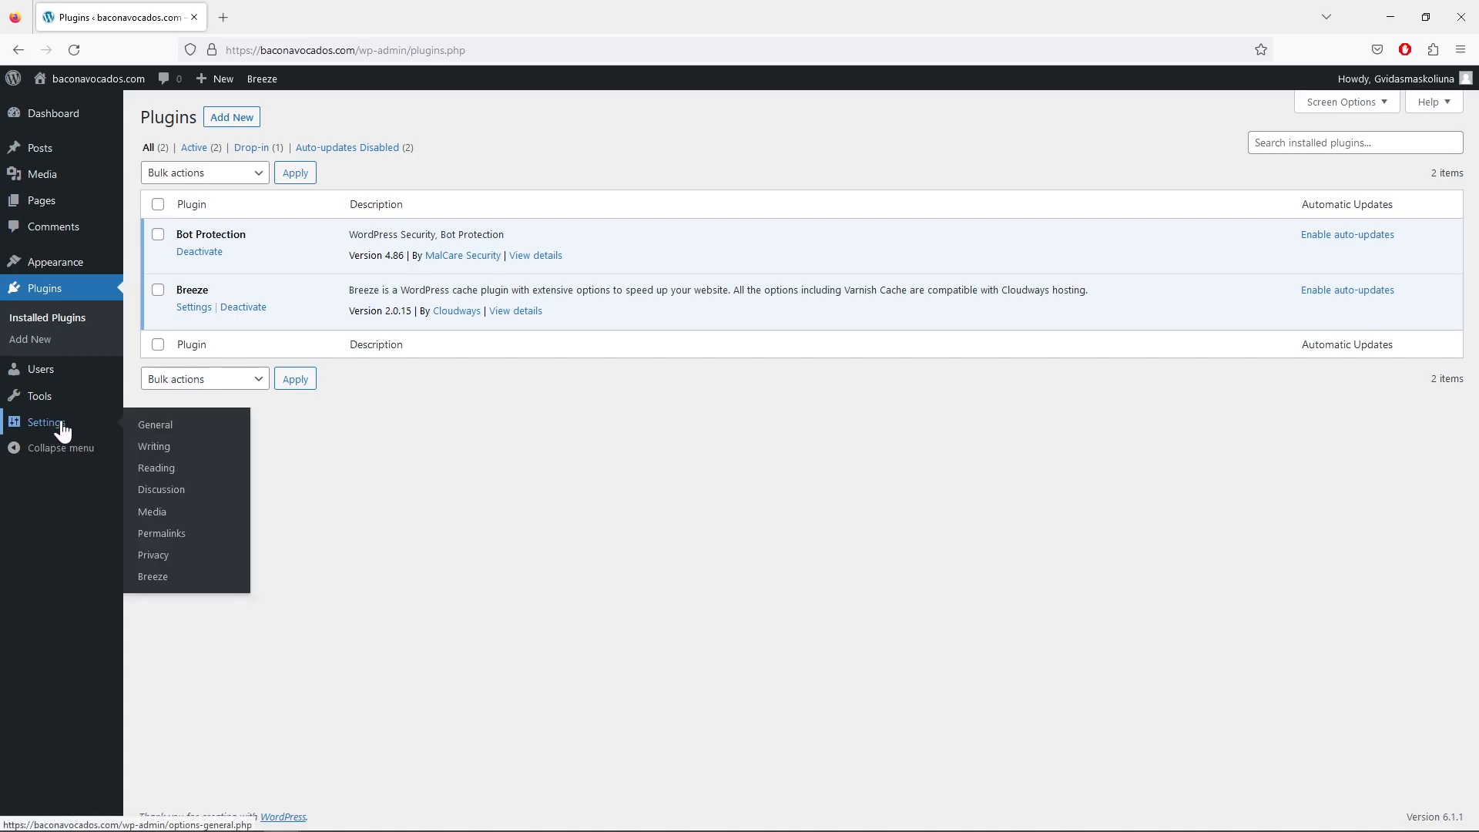
Step: Open the General settings, review the site, timezone, date and time options, and save them
{"action": "left_click", "coordinate": [155, 431]}
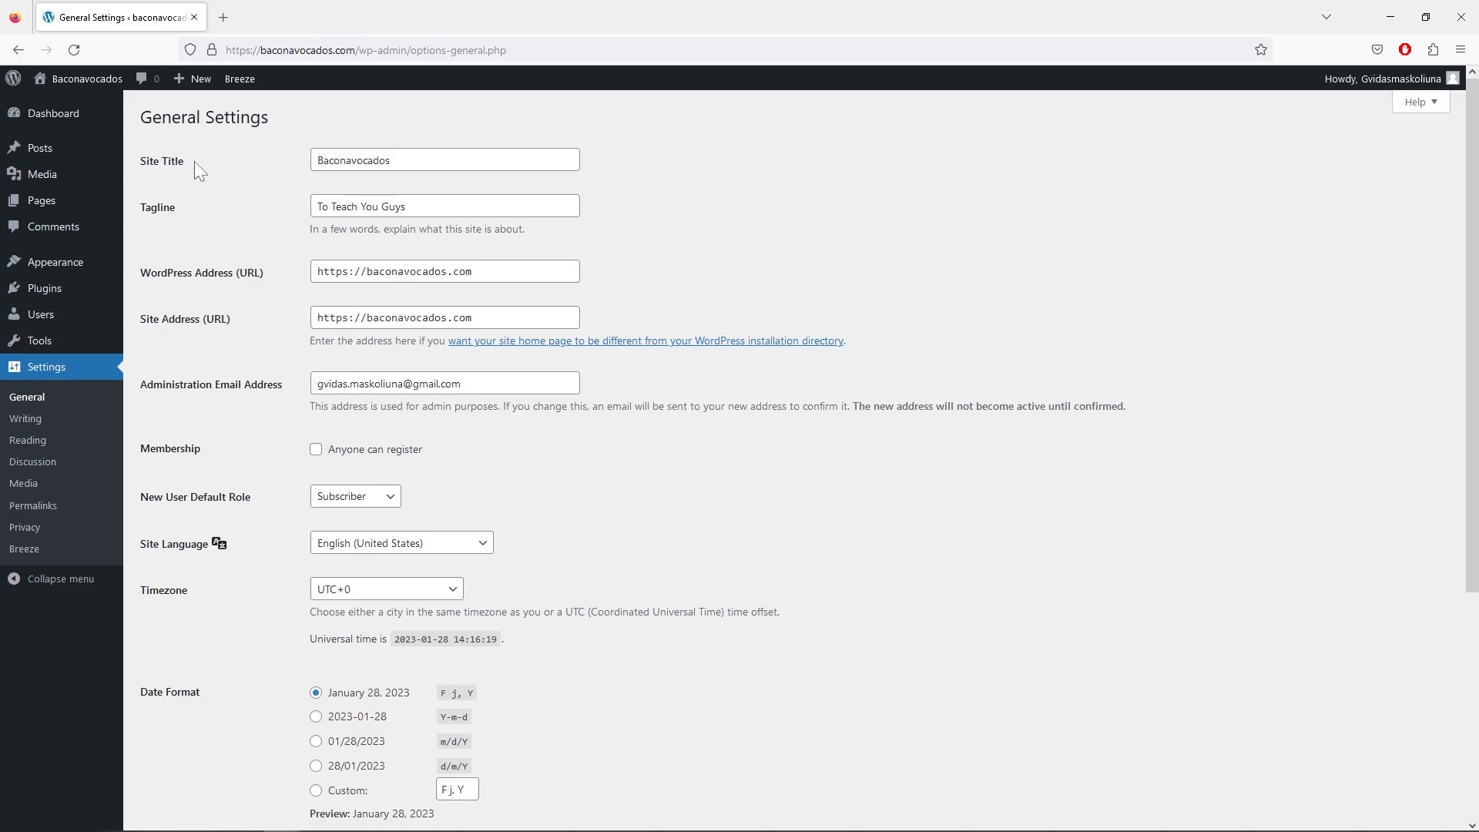
{"action": "mouse_move", "coordinate": [85, 85]}
{"action": "scroll", "coordinate": [281, 296], "scroll_direction": "down", "scroll_amount": 3}
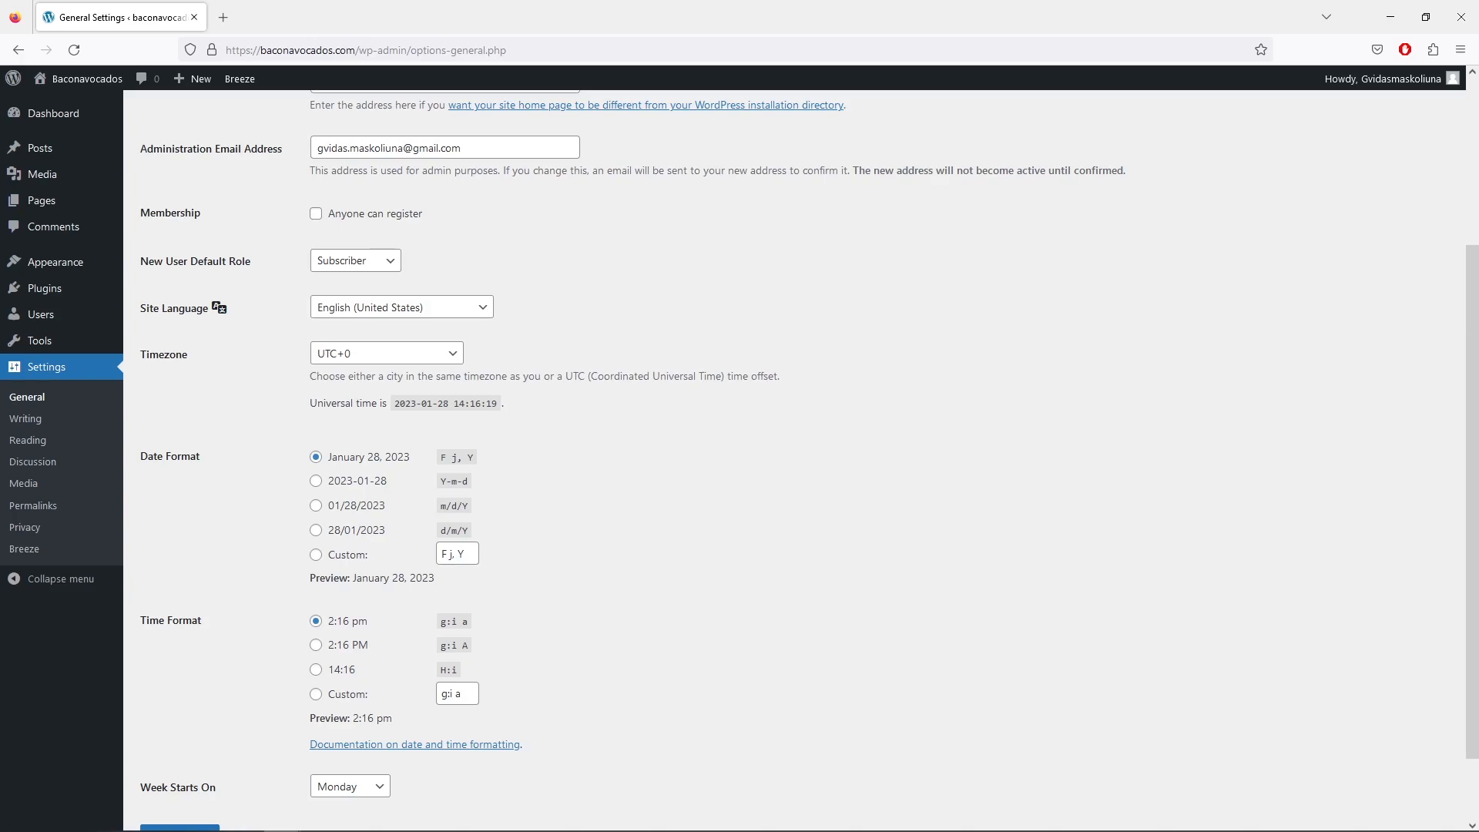
{"action": "scroll", "coordinate": [484, 390], "scroll_direction": "down", "scroll_amount": 2}
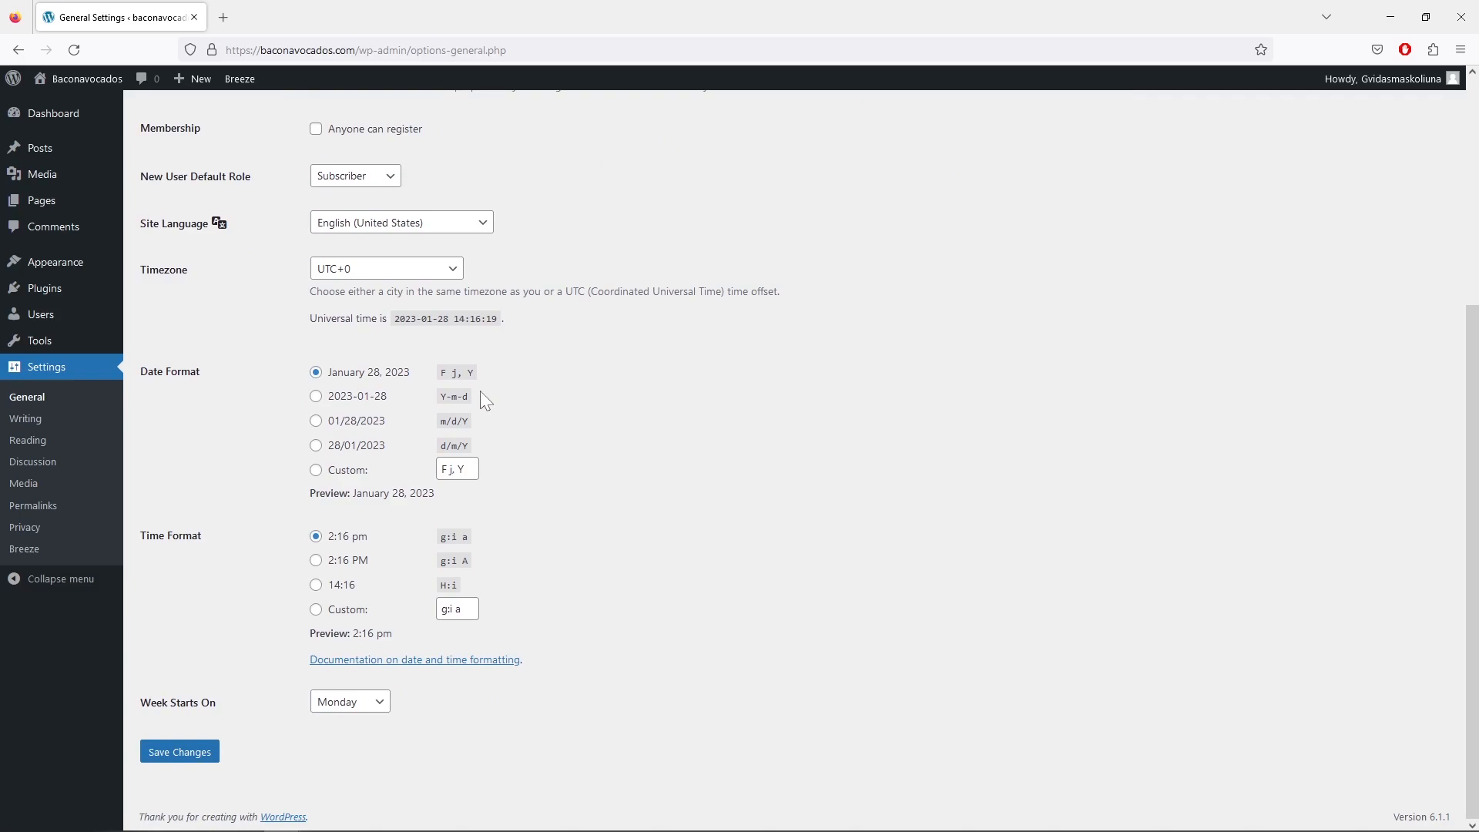
{"action": "left_click", "coordinate": [197, 755]}
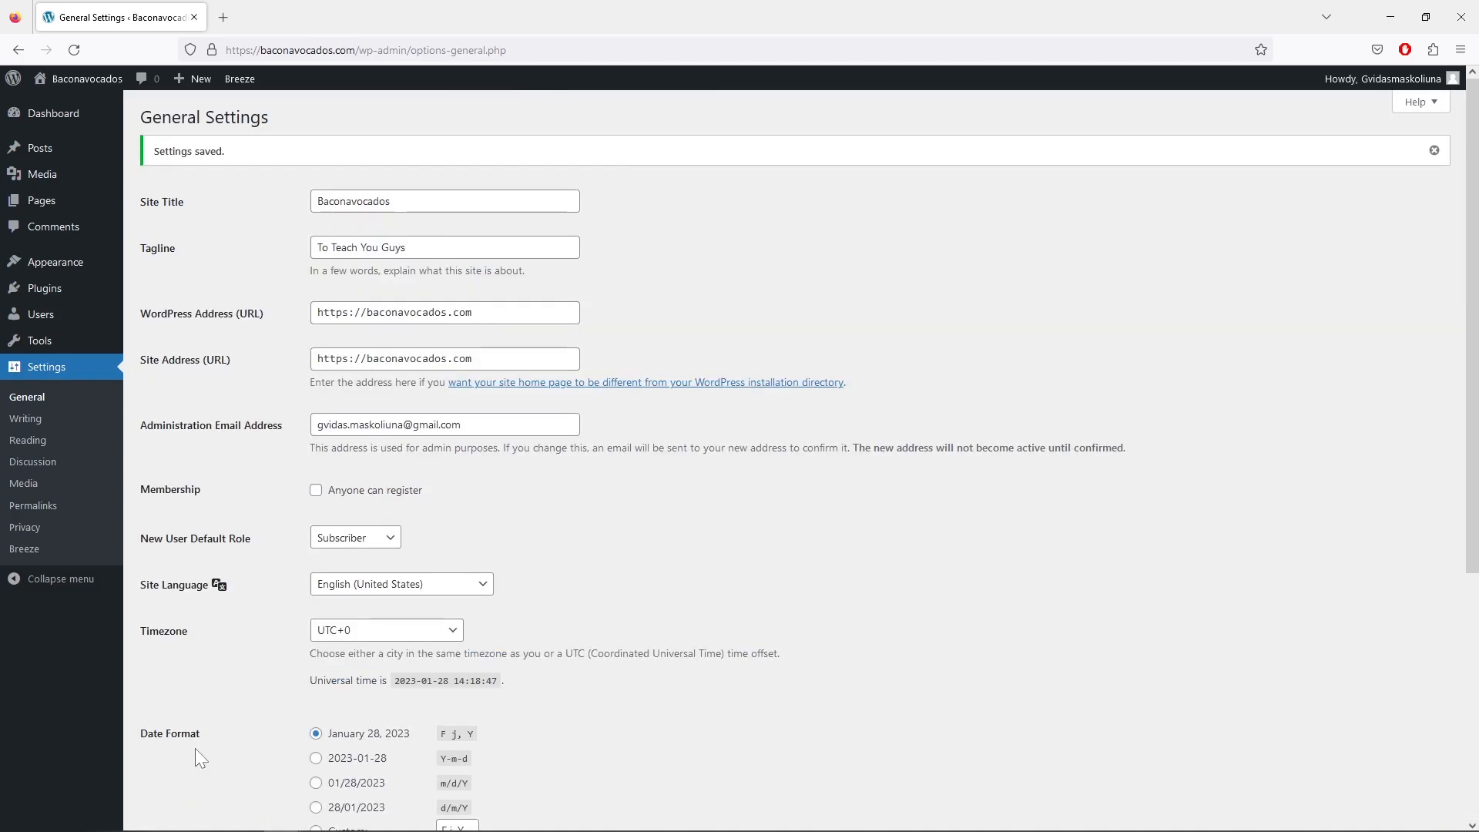
Step: Review the Writing settings and the Reading settings
{"action": "left_click", "coordinate": [31, 423]}
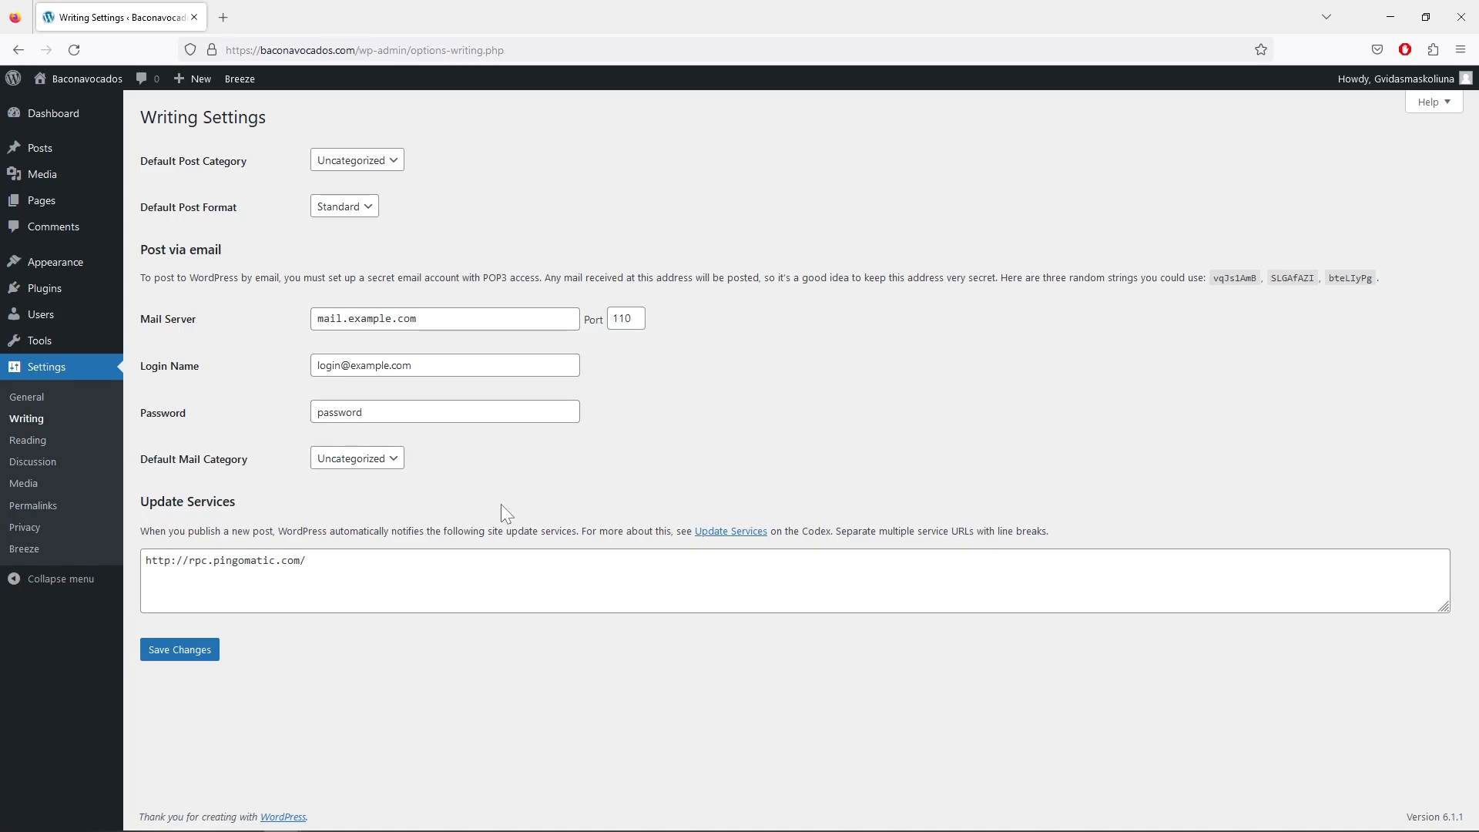
{"action": "left_click", "coordinate": [39, 443]}
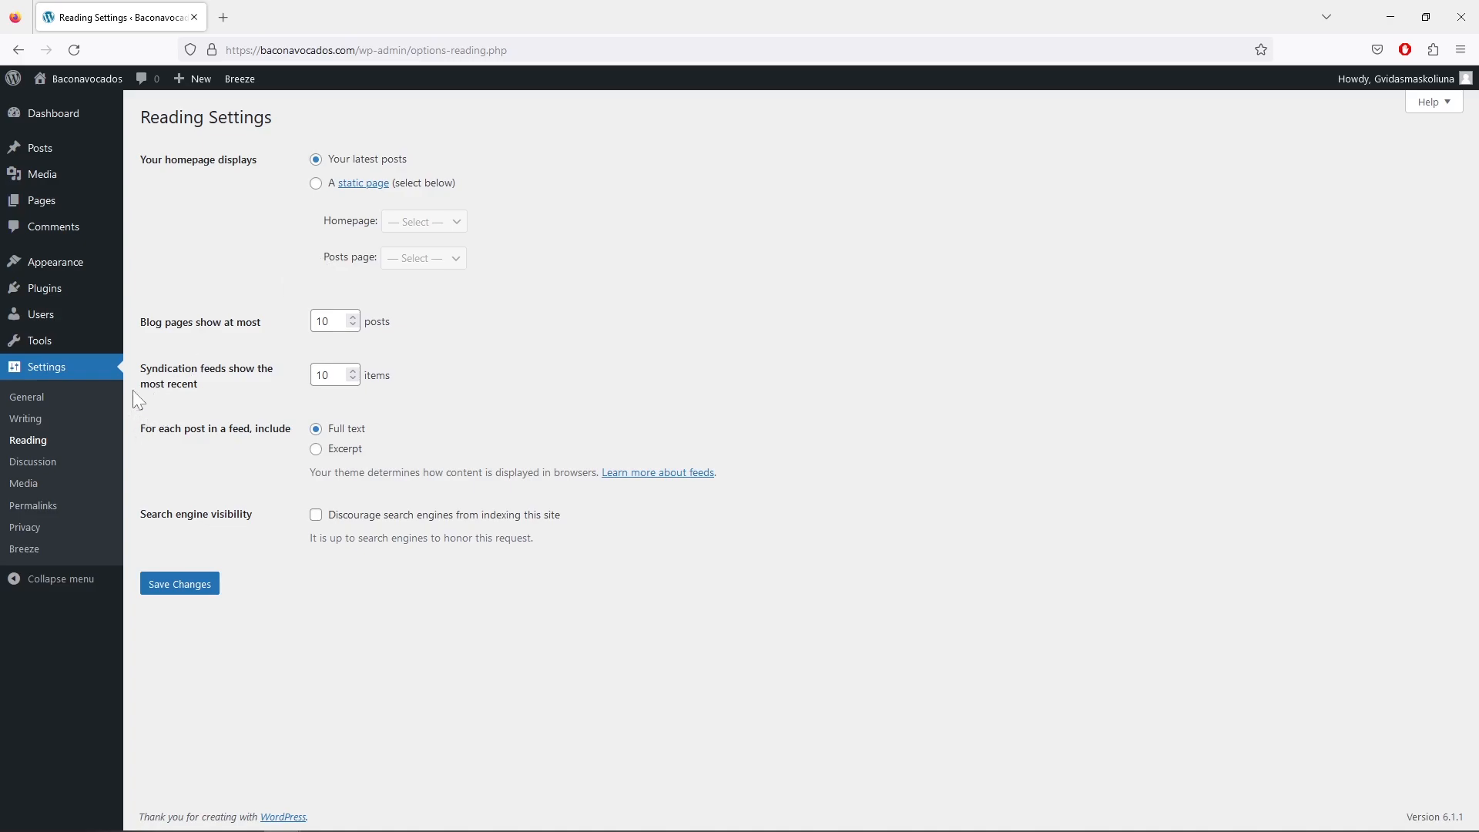
Step: In the Discussion settings, require that every comment be manually approved before it appears
{"action": "left_click", "coordinate": [47, 468]}
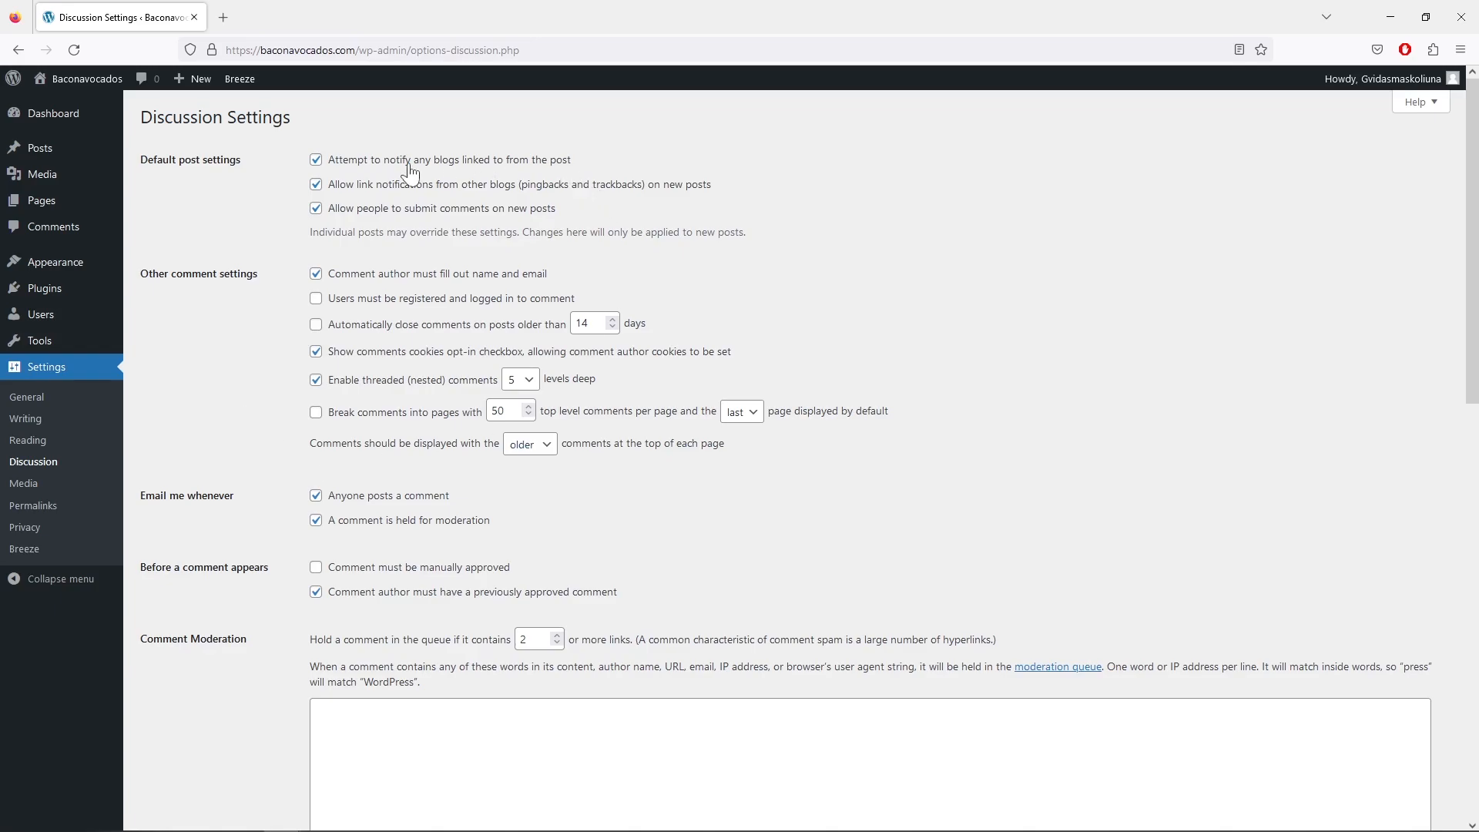
{"action": "scroll", "coordinate": [251, 351], "scroll_direction": "down", "scroll_amount": 4}
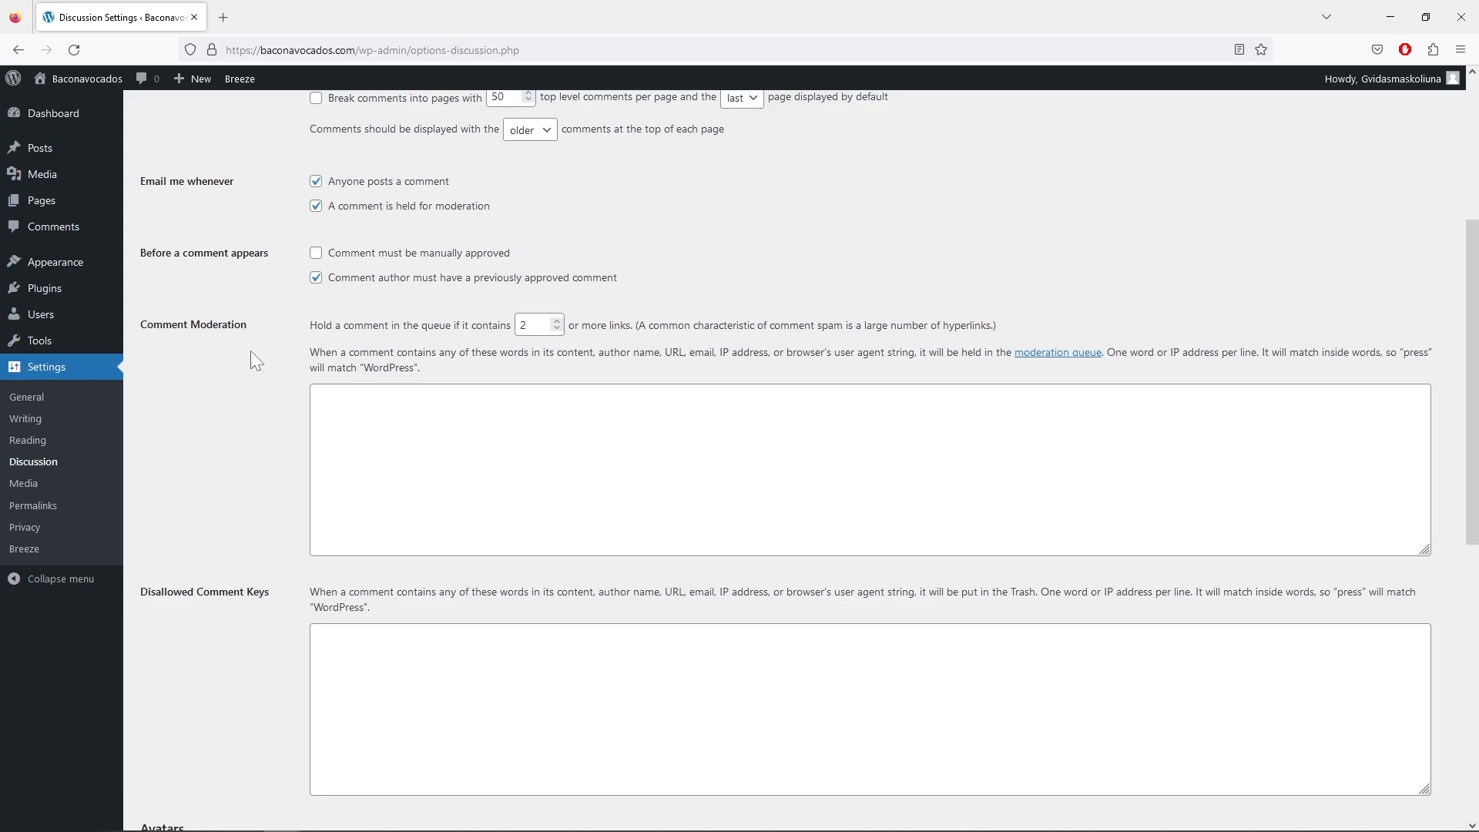
{"action": "left_click", "coordinate": [316, 254]}
Step: Open the site's Comments page in a separate browser tab and compare it with the manual approval setting
{"action": "right_click", "coordinate": [66, 233]}
{"action": "left_click", "coordinate": [84, 244]}
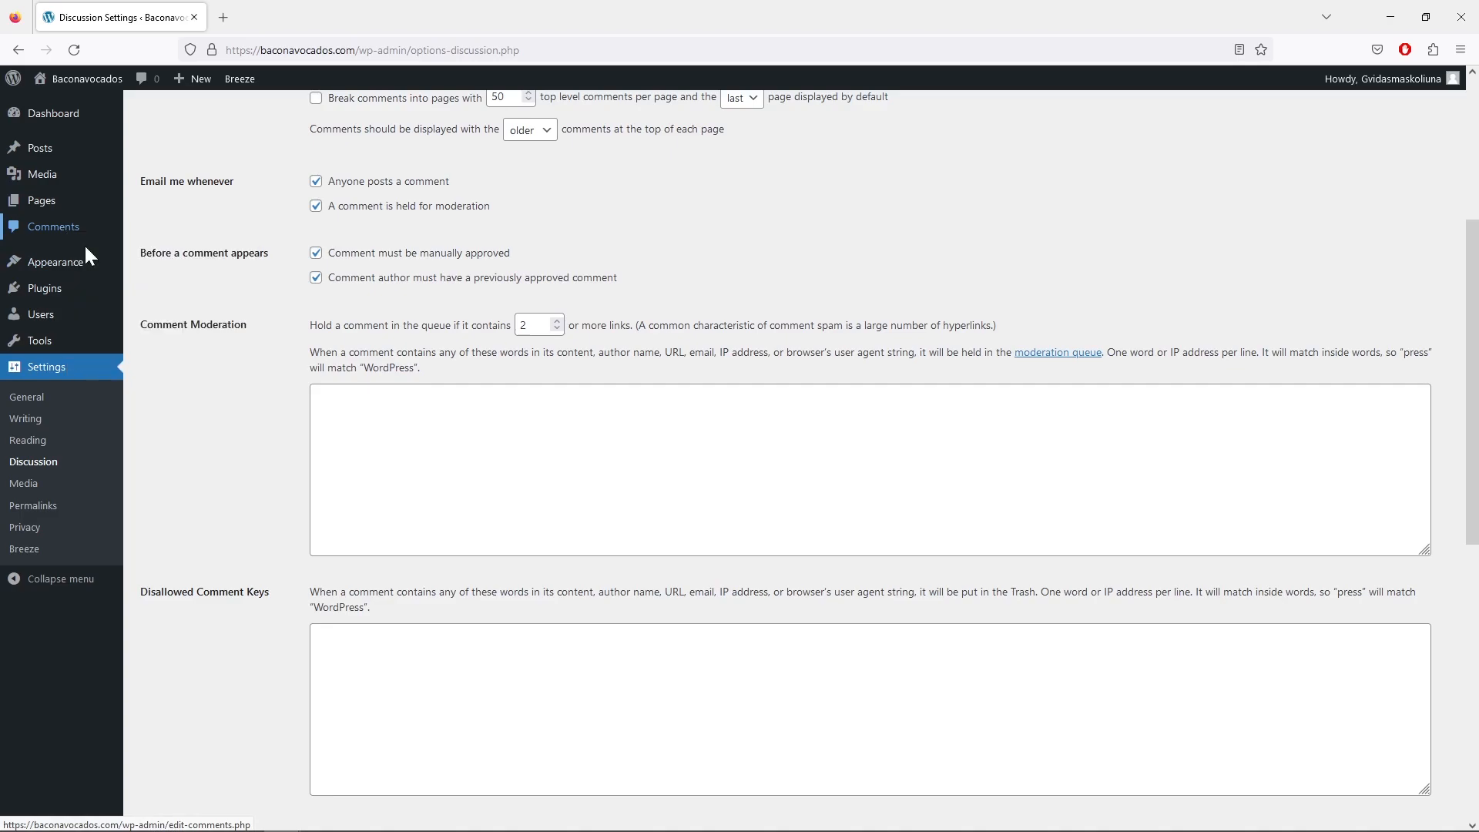
{"action": "left_click", "coordinate": [293, 17]}
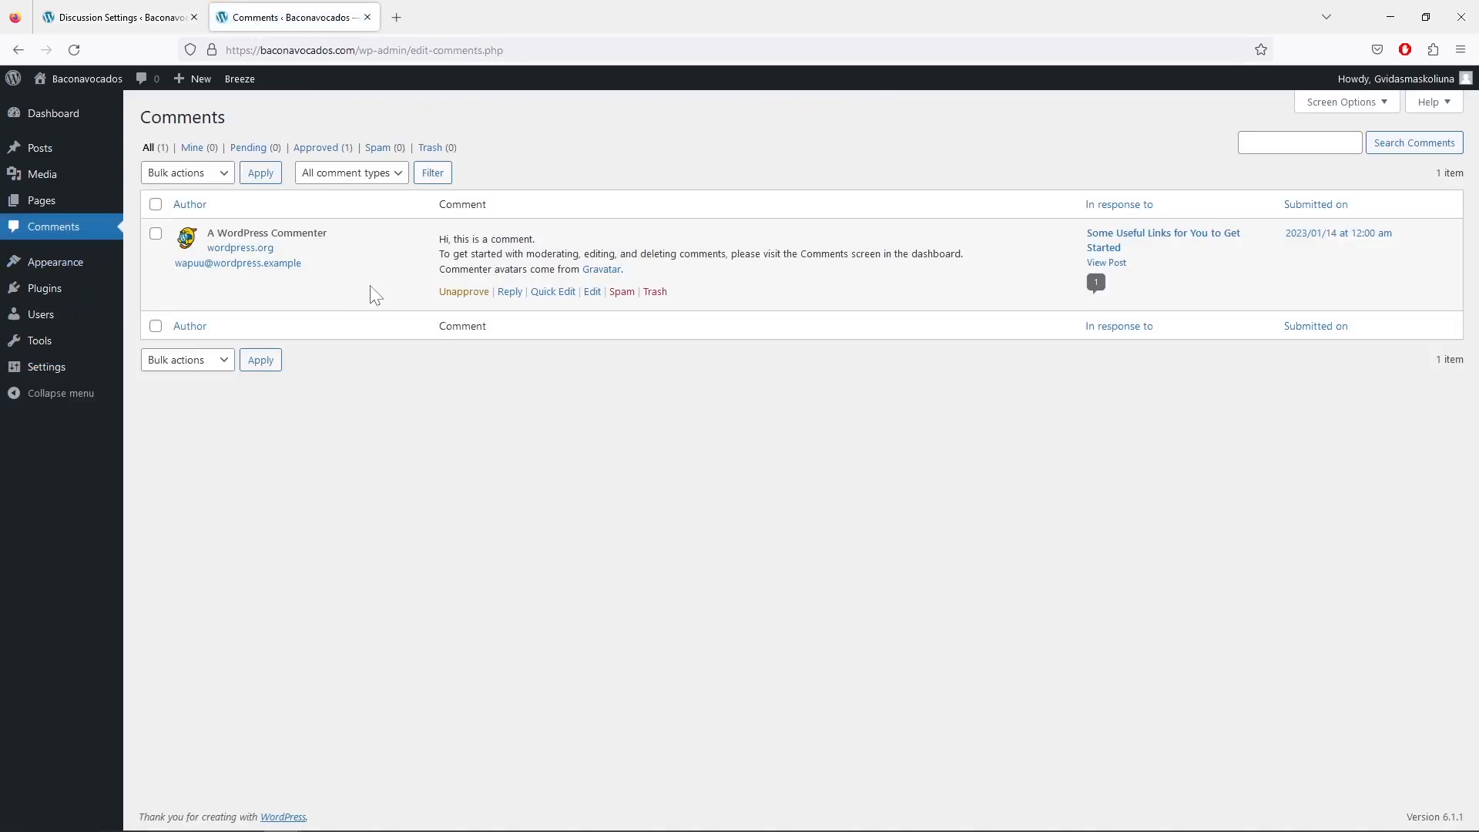
{"action": "left_click", "coordinate": [126, 18]}
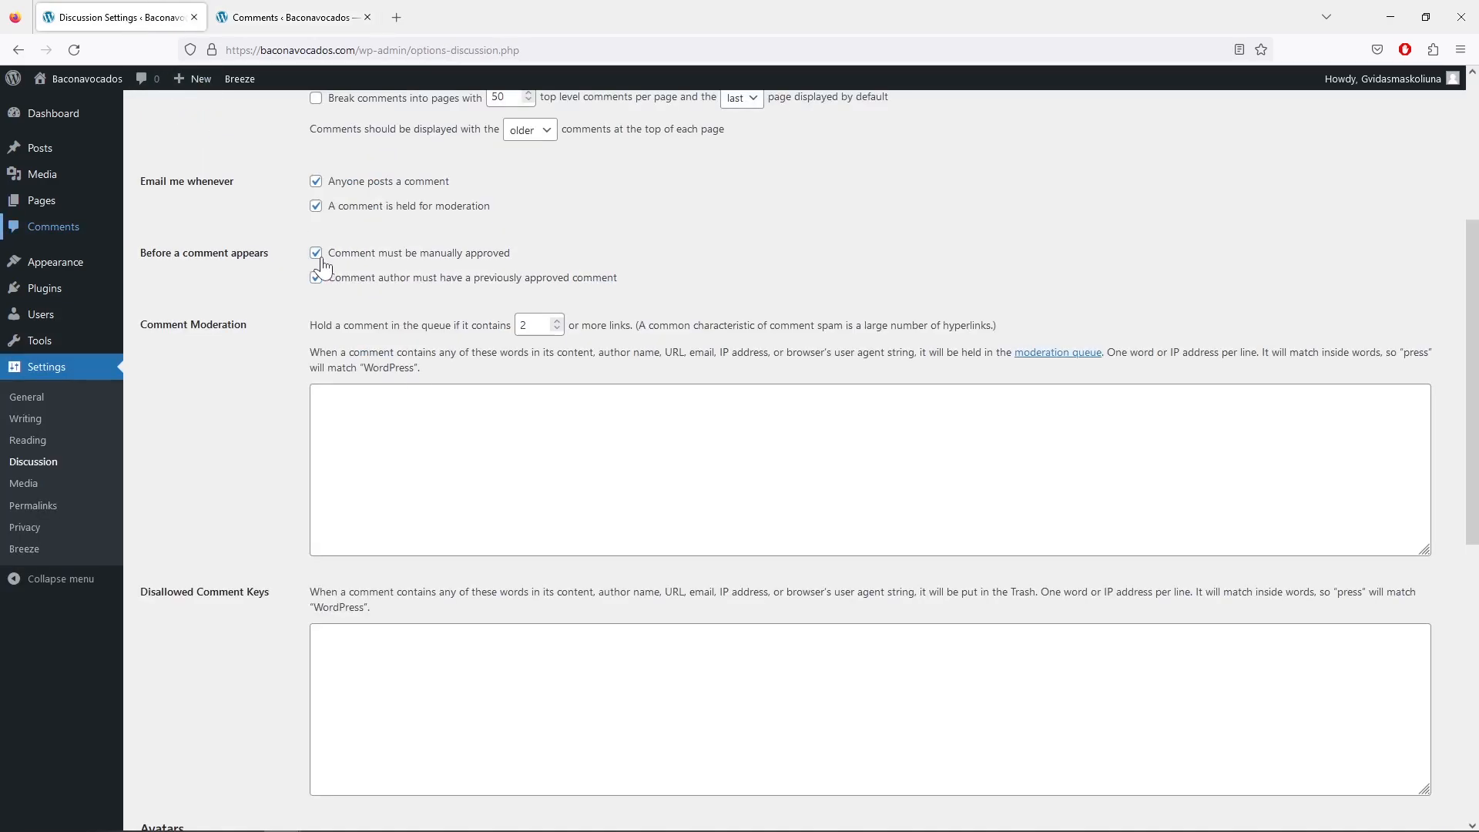
Step: Unapprove the sample comment from A WordPress Commenter and check the manual approval setting against it
{"action": "left_click", "coordinate": [283, 23]}
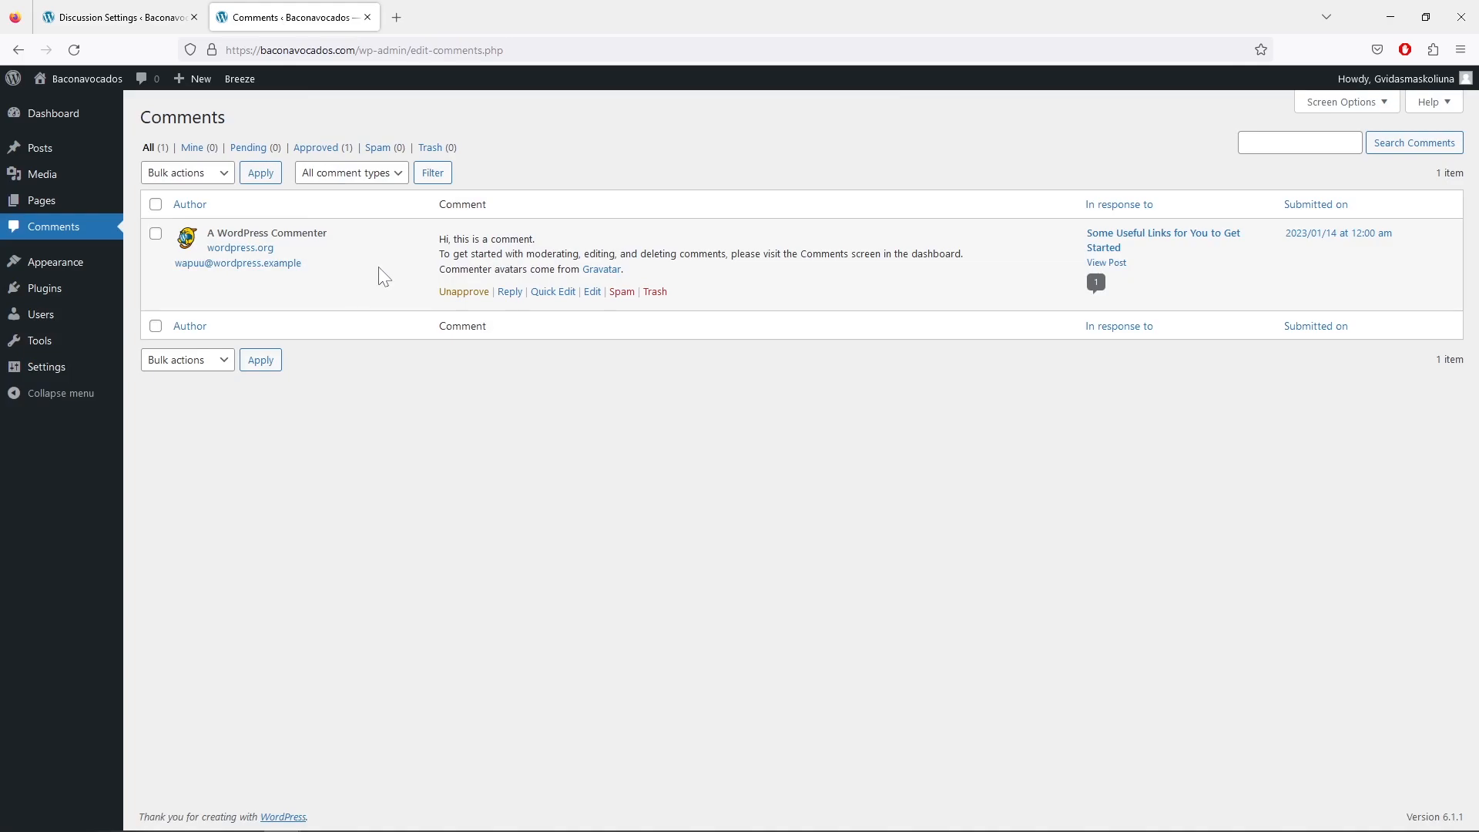
{"action": "left_click", "coordinate": [461, 293]}
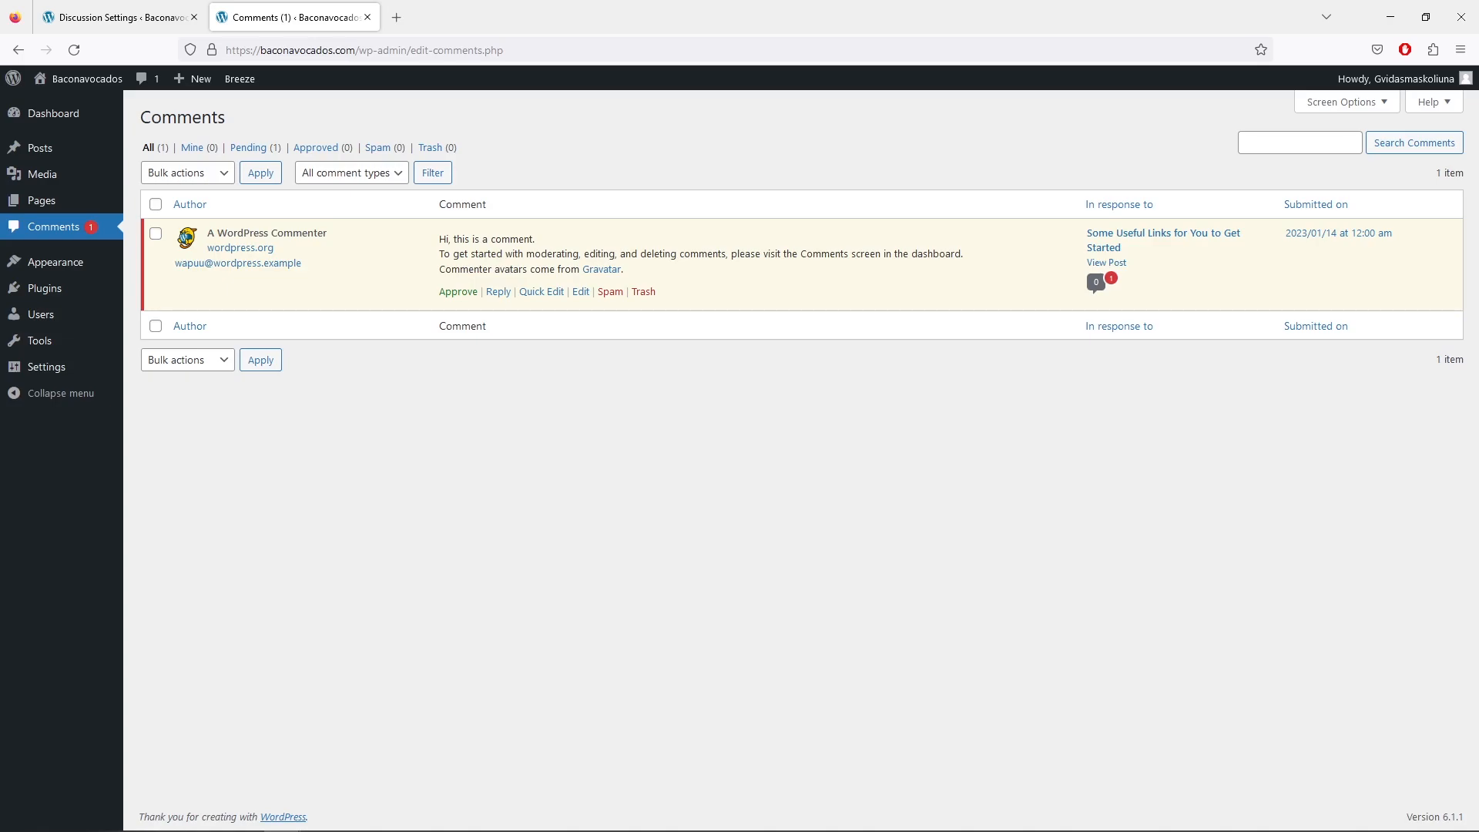
{"action": "left_click", "coordinate": [150, 19]}
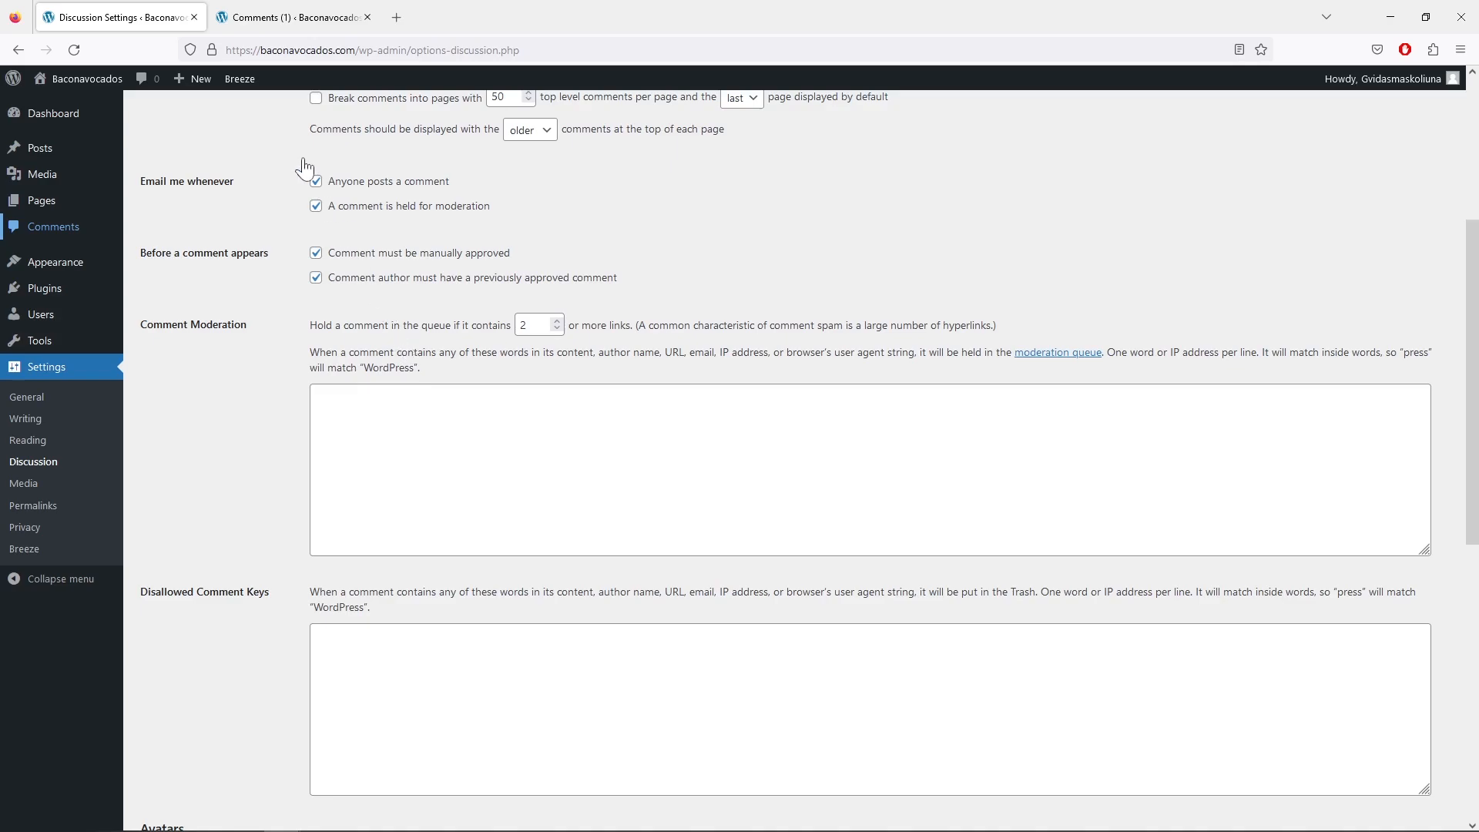
{"action": "left_click", "coordinate": [289, 17]}
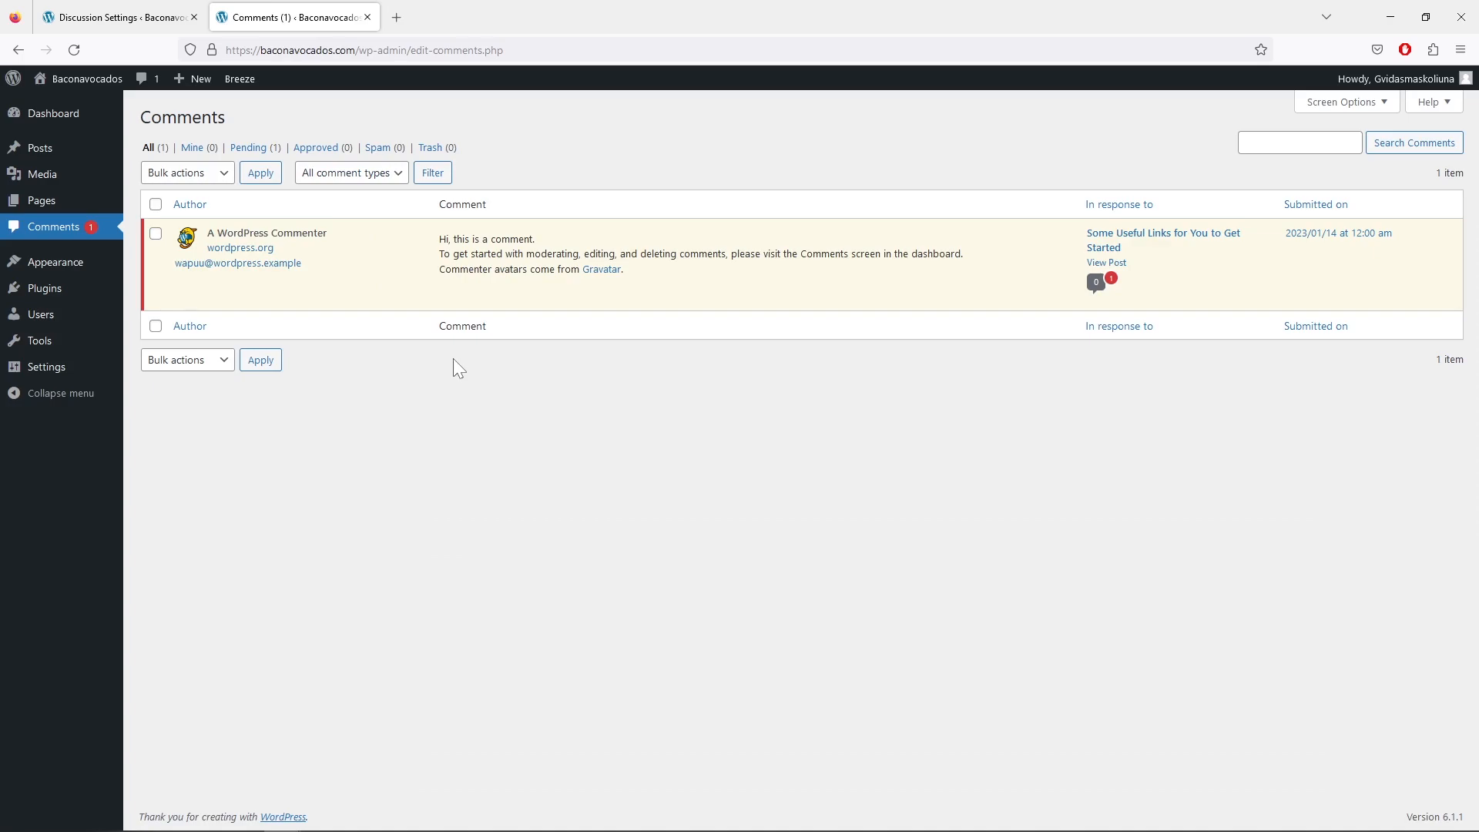
{"action": "mouse_move", "coordinate": [412, 285]}
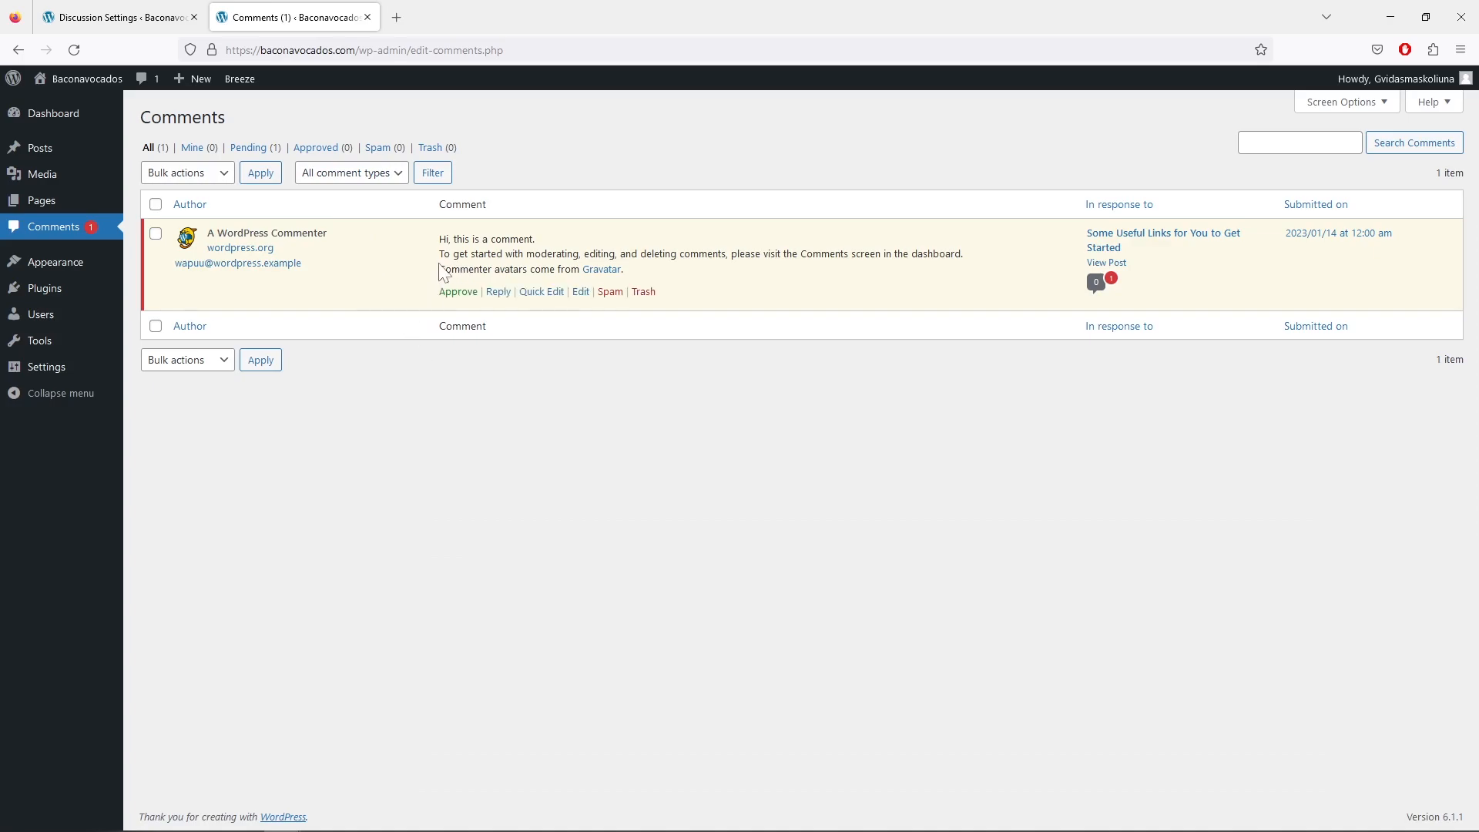
Step: Approve the pending sample comment from A WordPress Commenter
{"action": "left_click", "coordinate": [141, 21]}
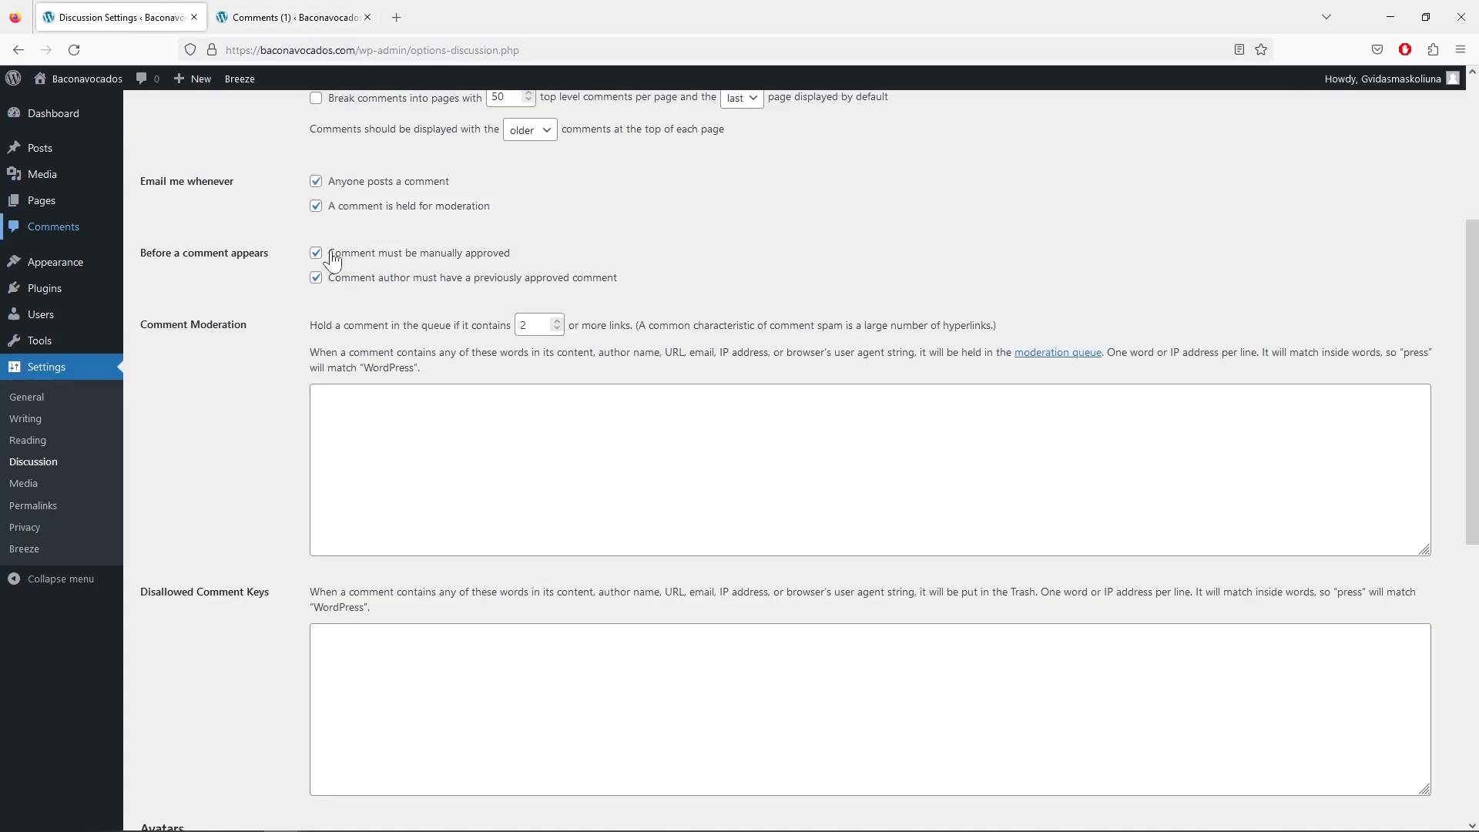
{"action": "left_click", "coordinate": [270, 19]}
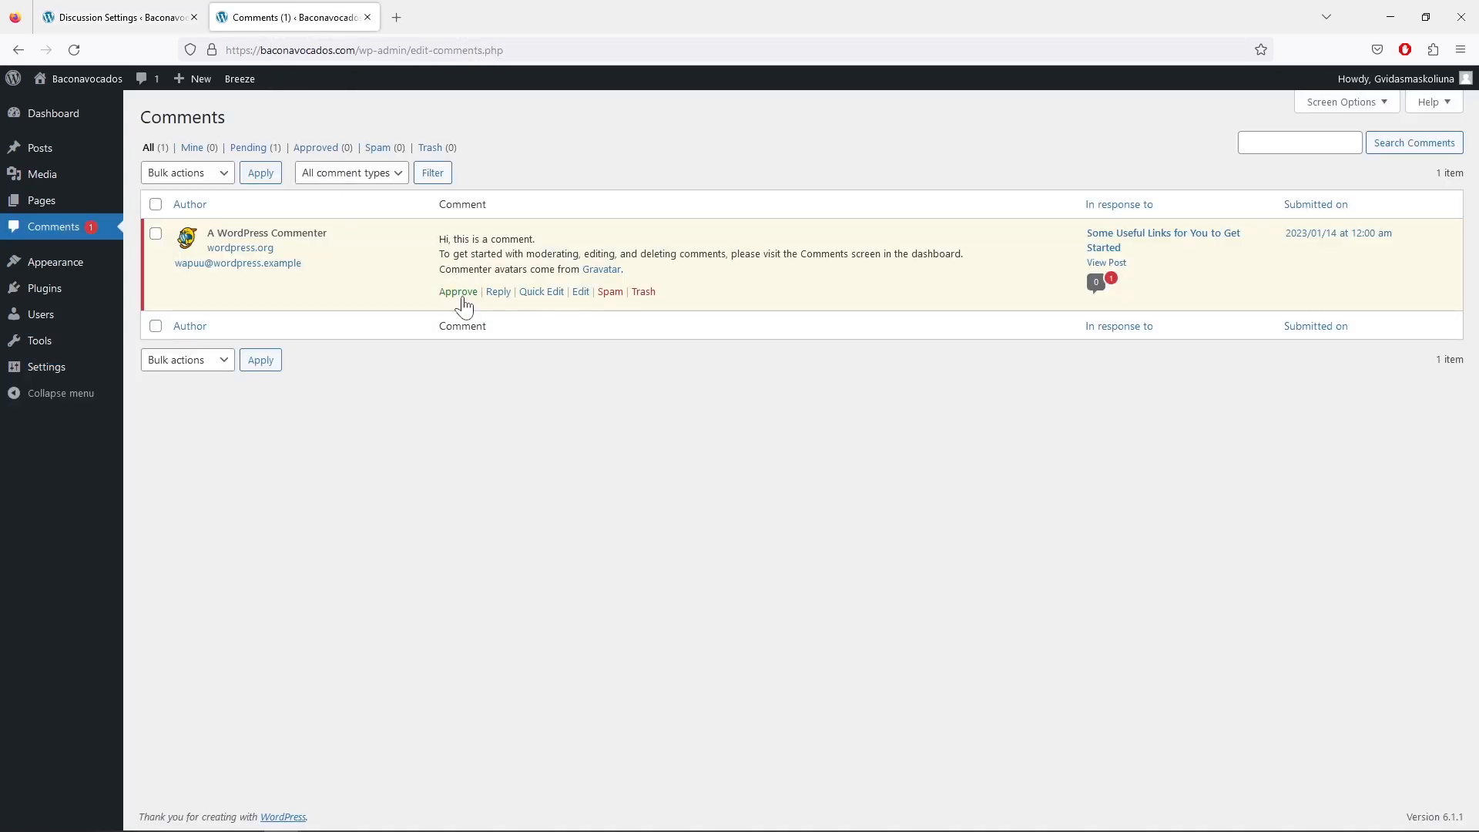
{"action": "left_click", "coordinate": [459, 294]}
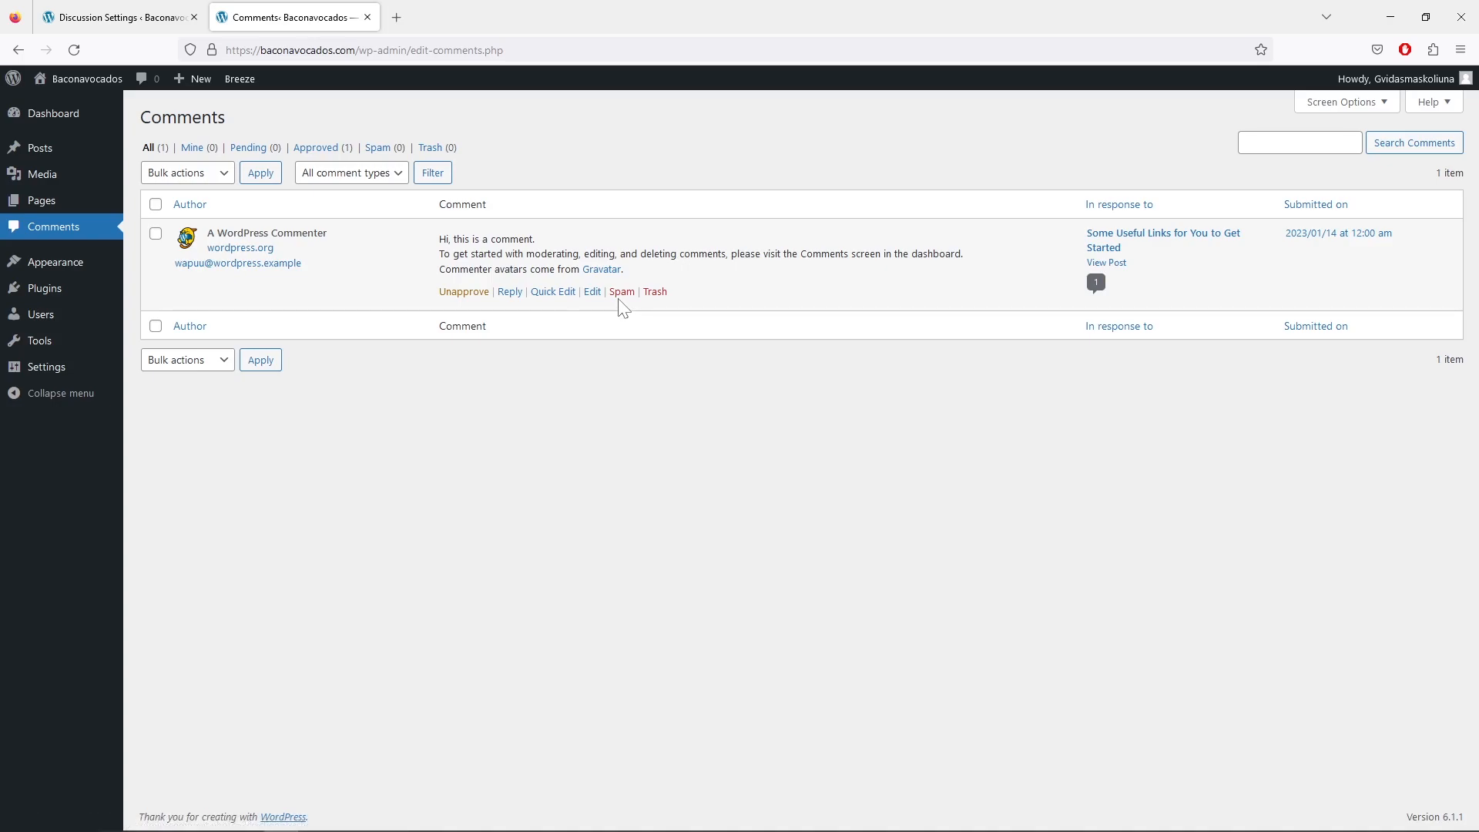
Step: Examine the Comment Moderation and Disallowed Comment Keys fields in the Discussion settings alongside the comments list
{"action": "left_click", "coordinate": [132, 23]}
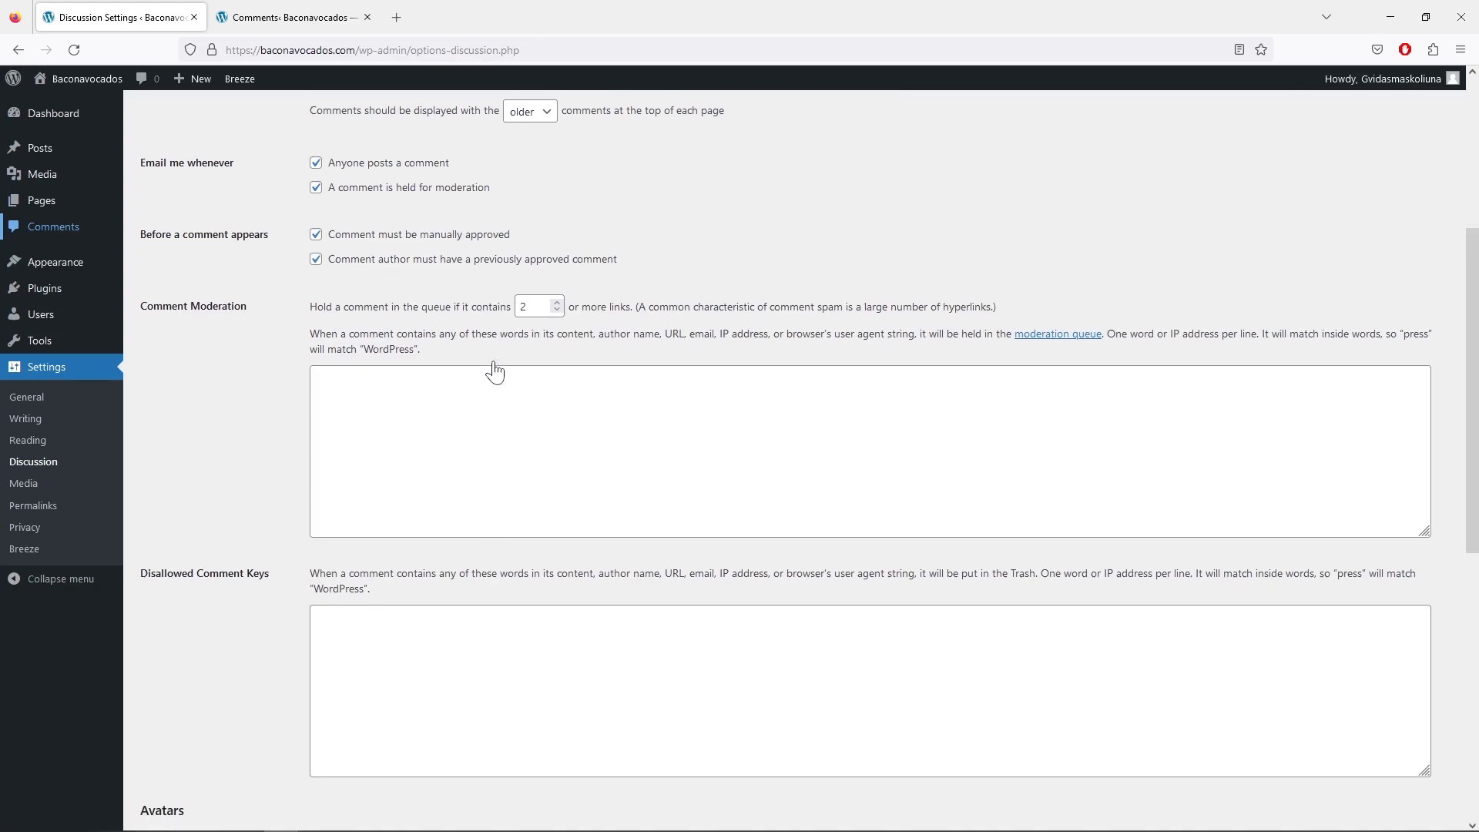
{"action": "scroll", "coordinate": [491, 370], "scroll_direction": "down", "scroll_amount": 2}
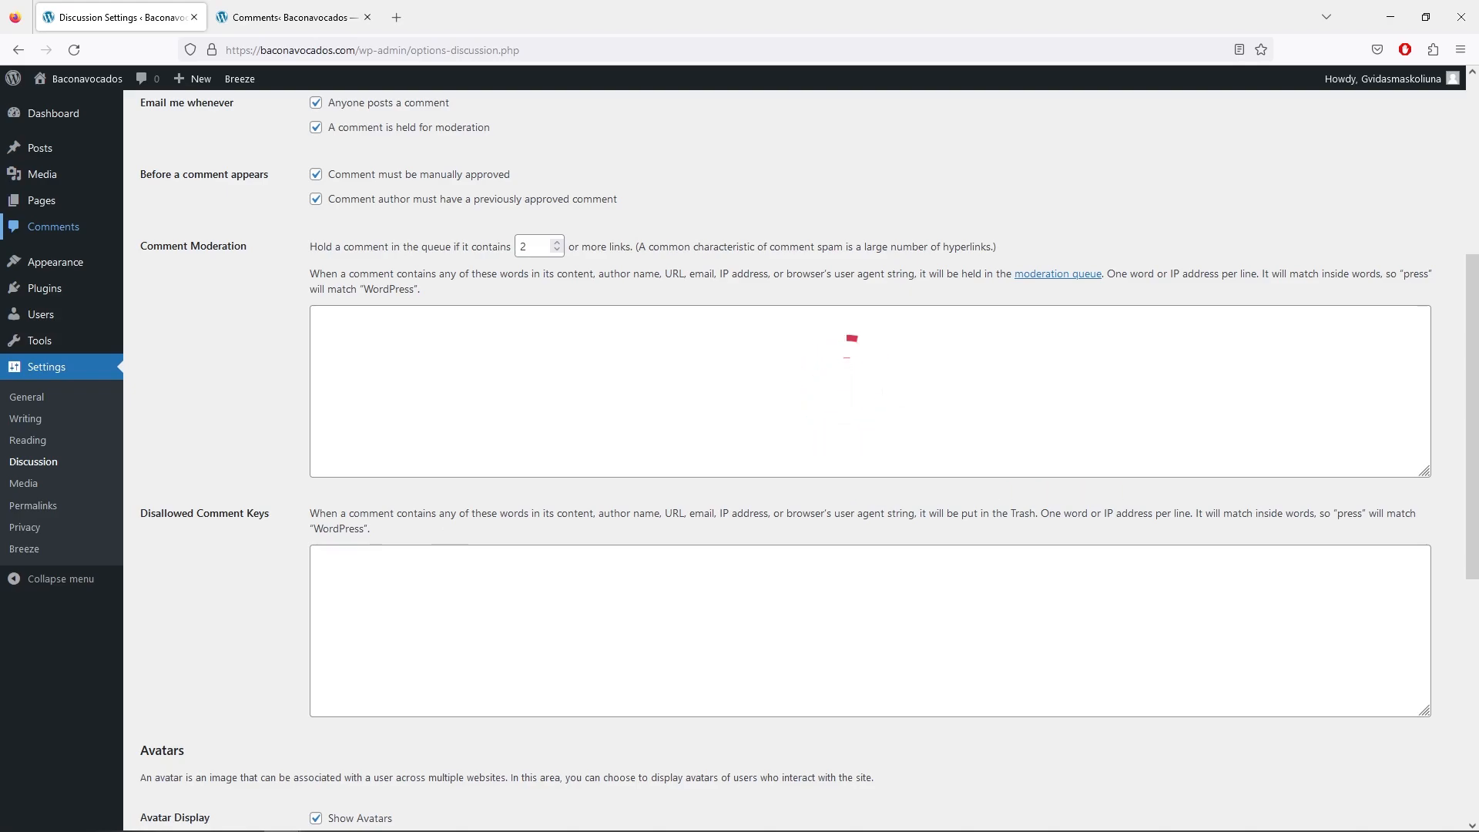
{"action": "left_click", "coordinate": [287, 17]}
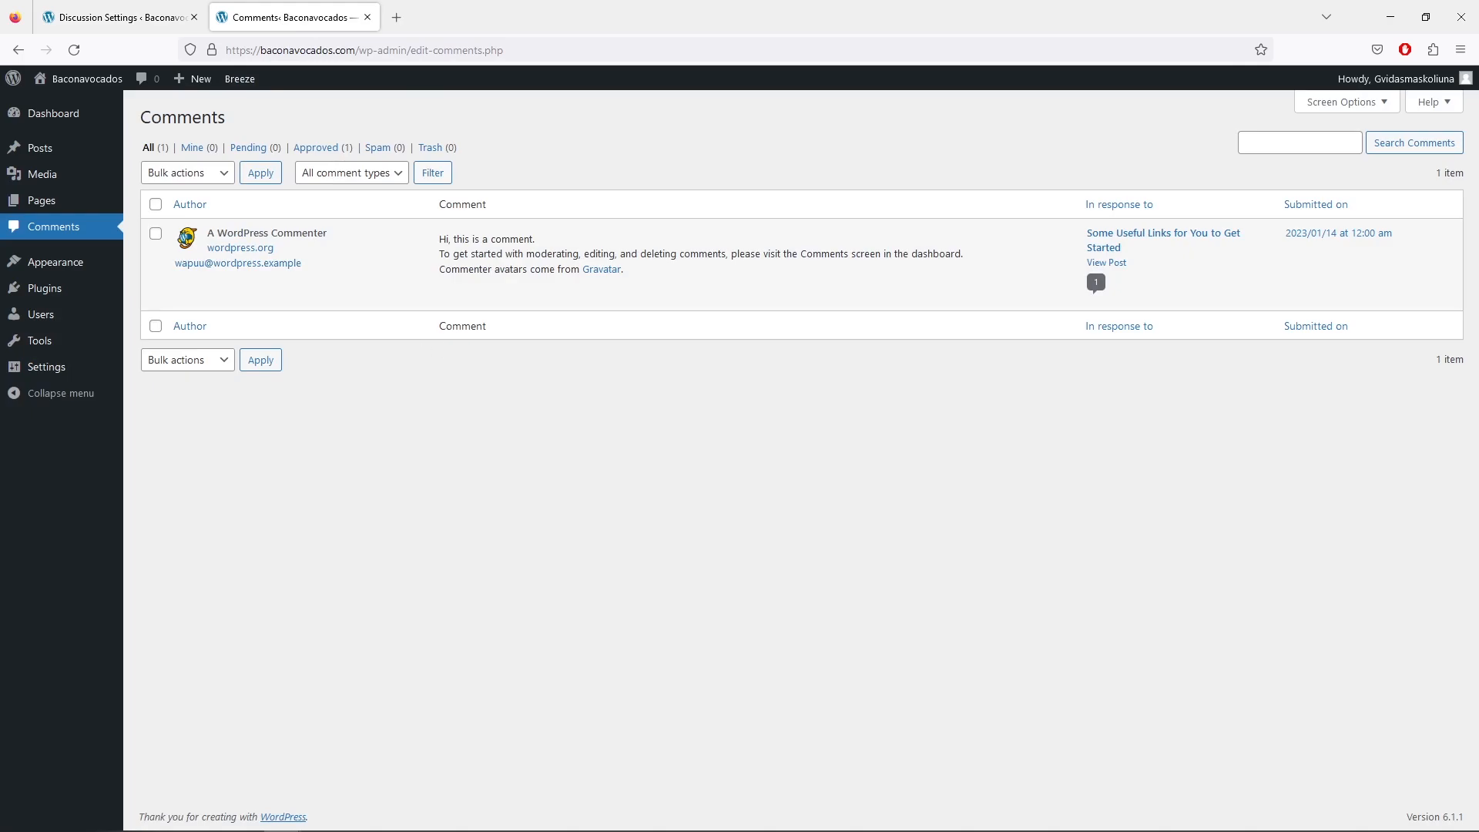
{"action": "mouse_move", "coordinate": [353, 303]}
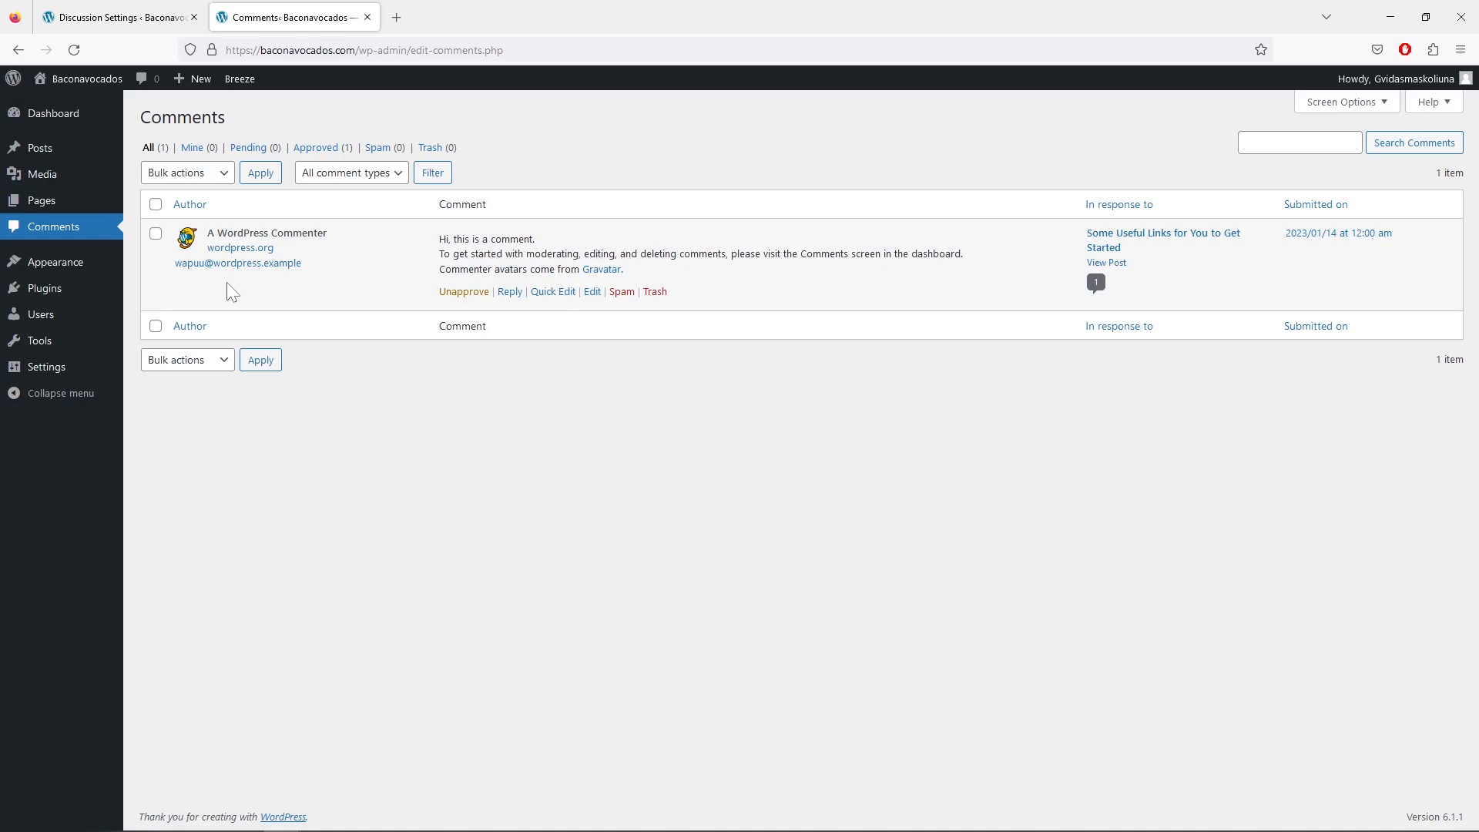
{"action": "left_click", "coordinate": [111, 23]}
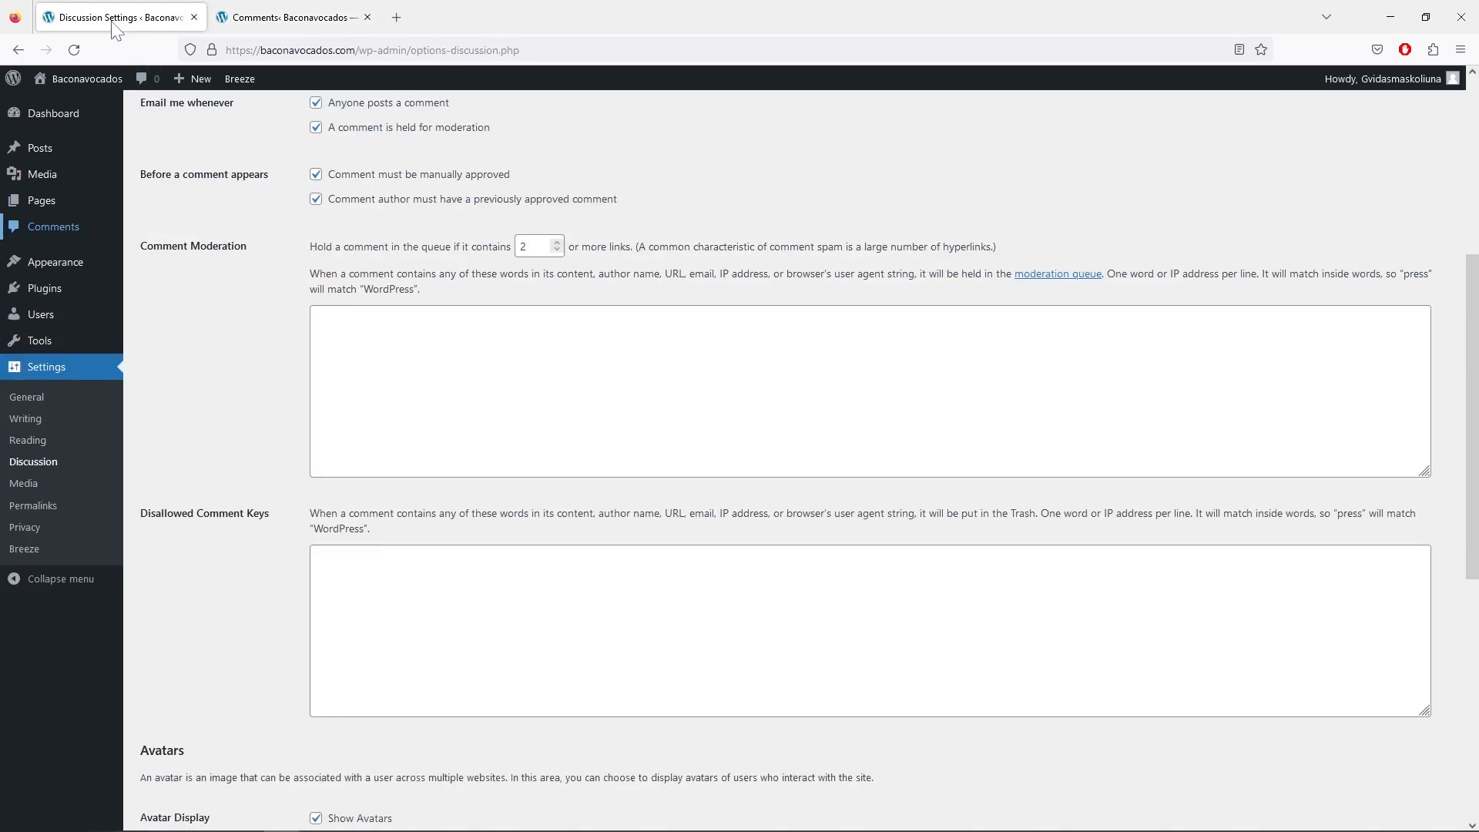
{"action": "left_click", "coordinate": [725, 566]}
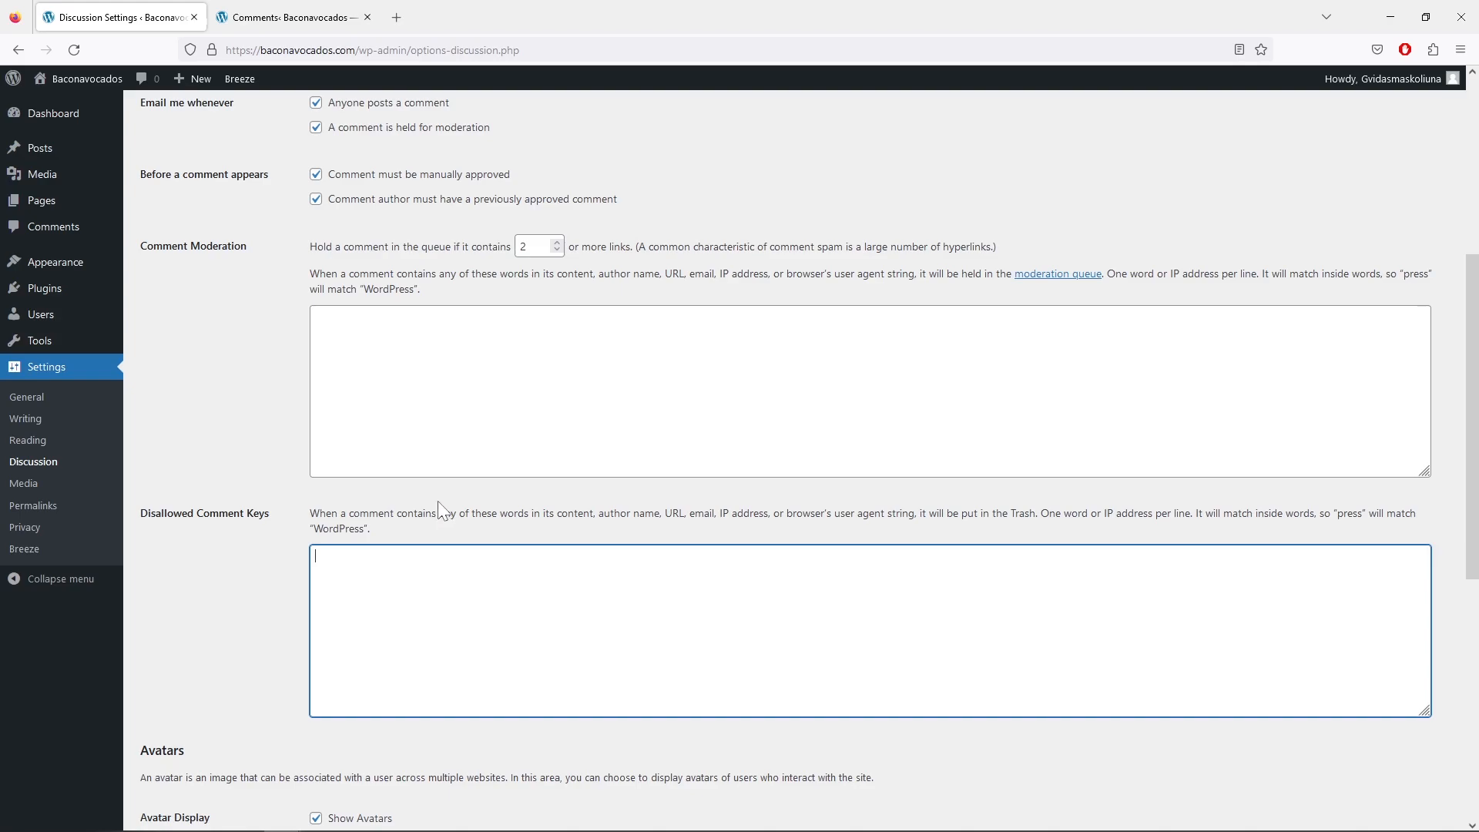
{"action": "left_click", "coordinate": [263, 18]}
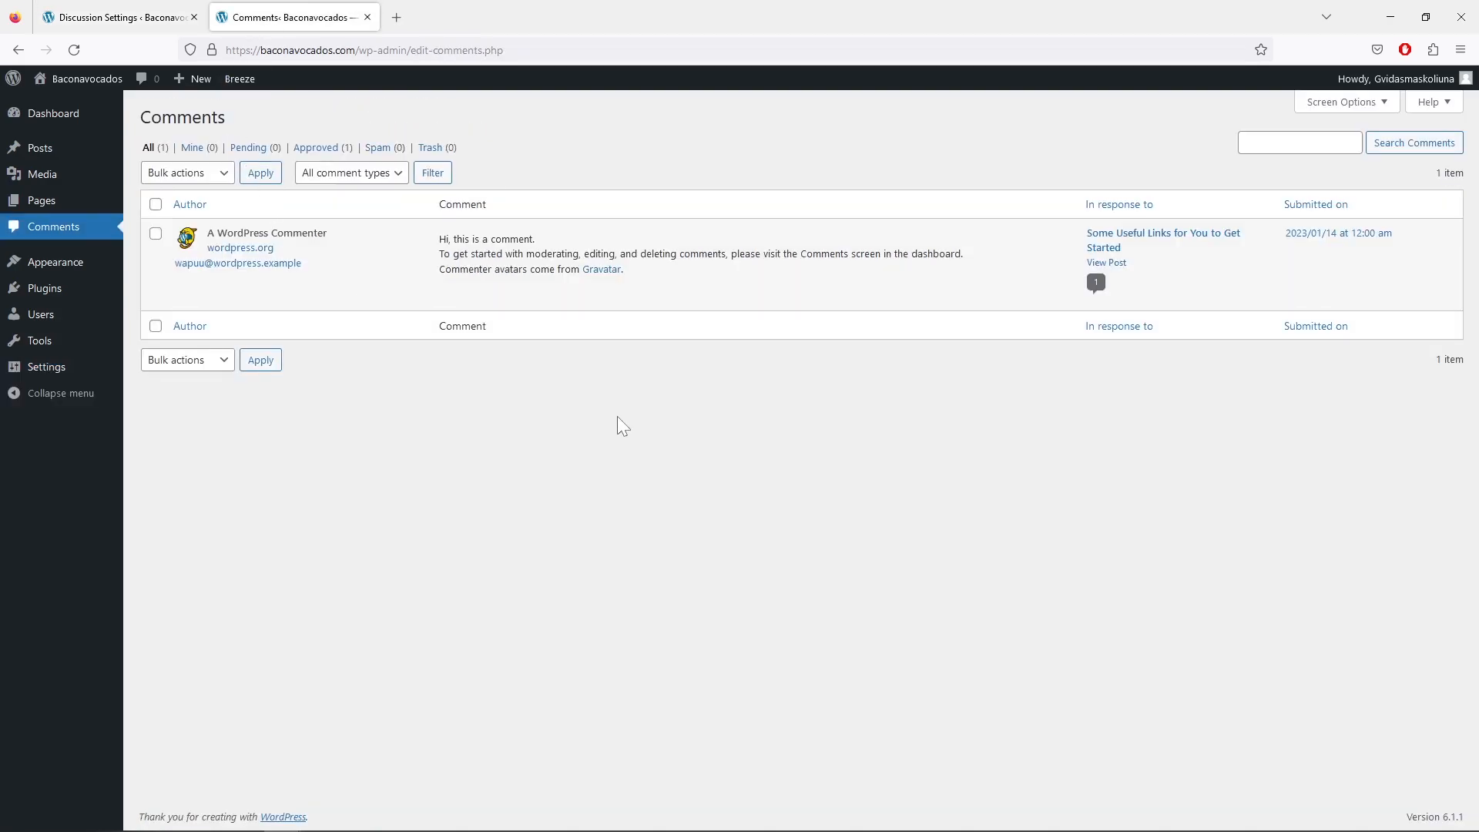
{"action": "left_click", "coordinate": [121, 23]}
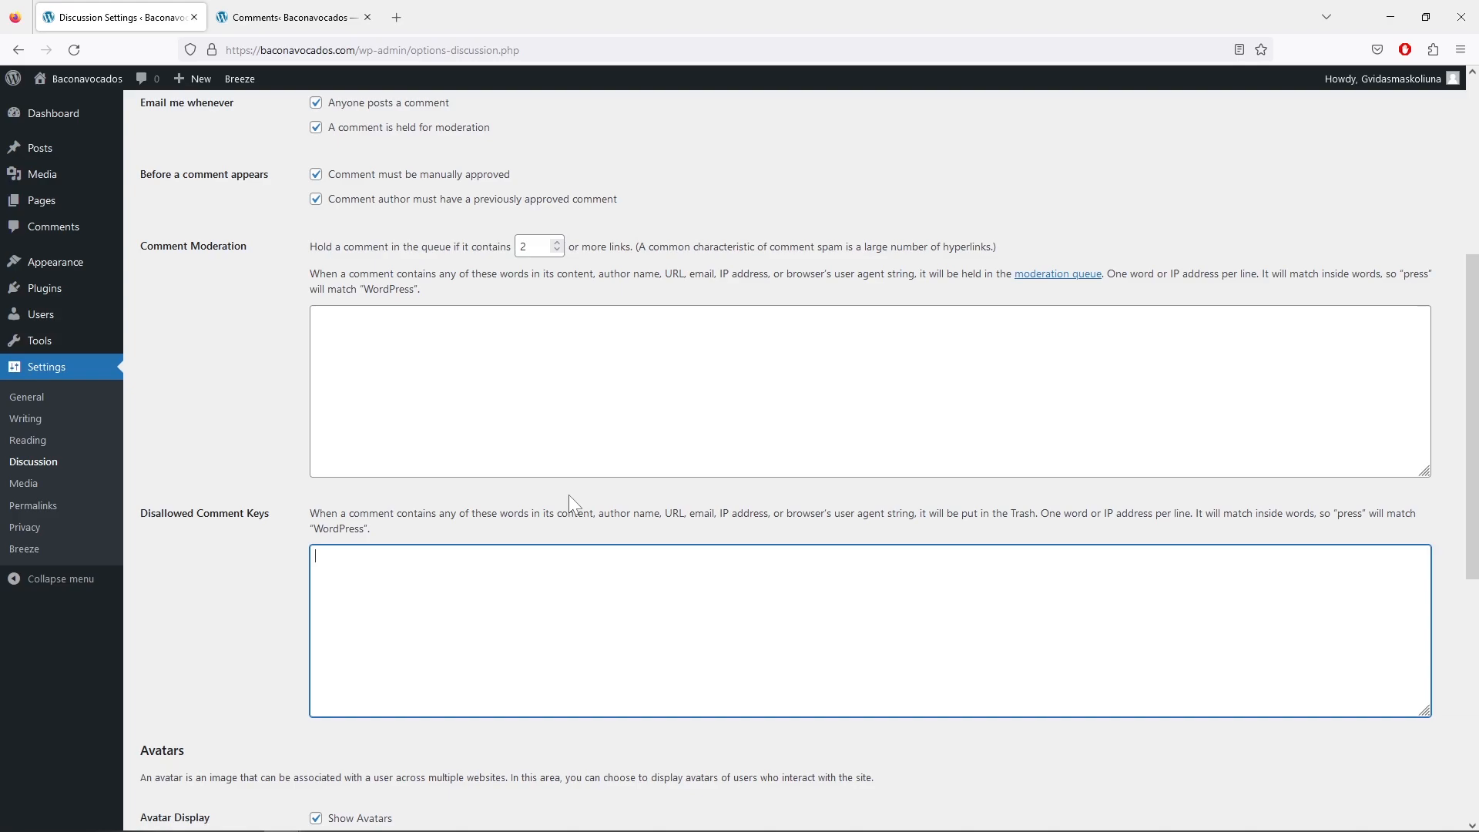
Step: Look through the pending comments on the Catastic site for examples of spam
{"action": "left_click", "coordinate": [368, 20]}
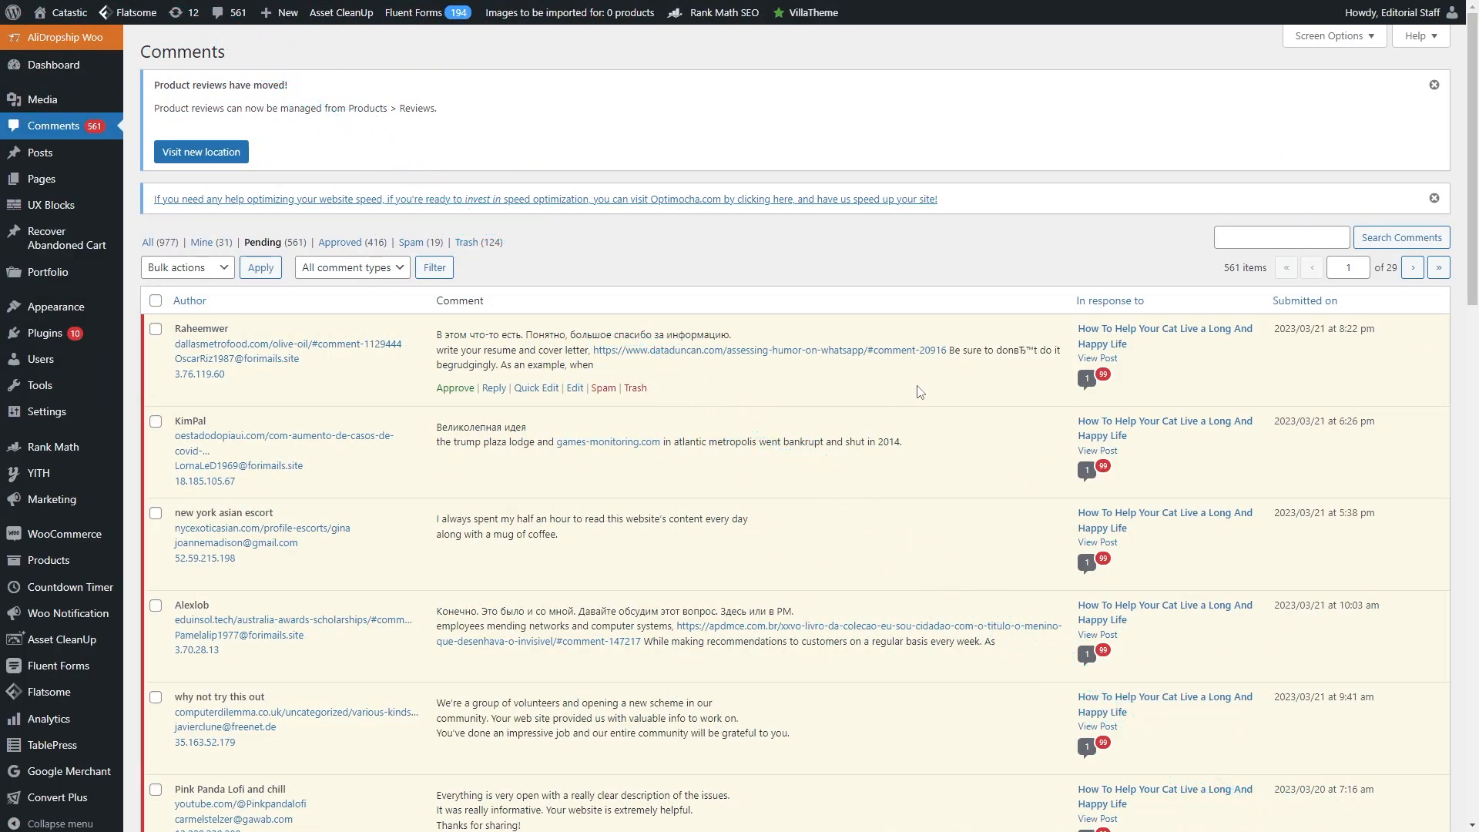
{"action": "scroll", "coordinate": [919, 392], "scroll_direction": "down", "scroll_amount": 7}
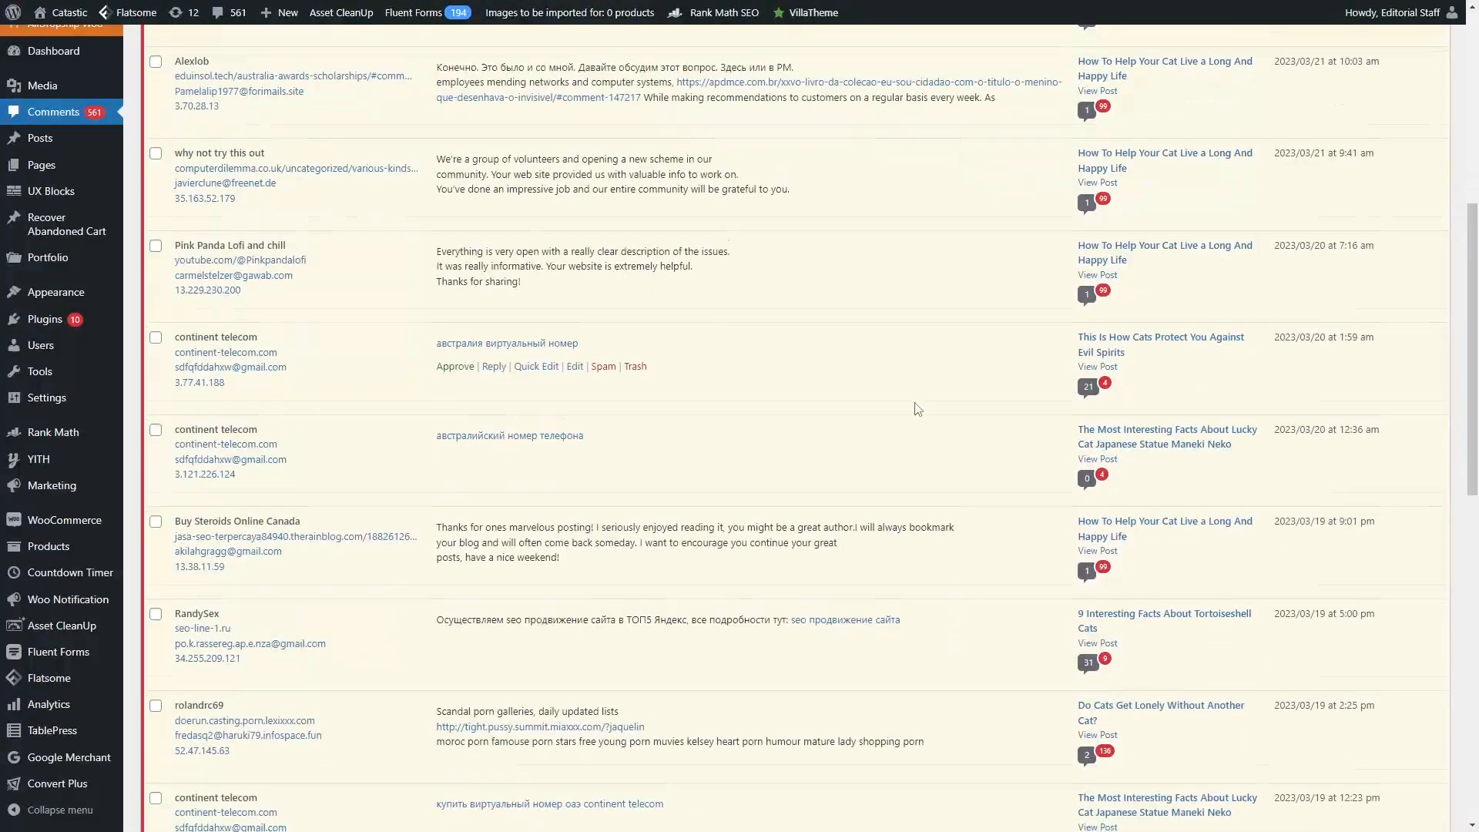
{"action": "scroll", "coordinate": [917, 407], "scroll_direction": "down", "scroll_amount": 10}
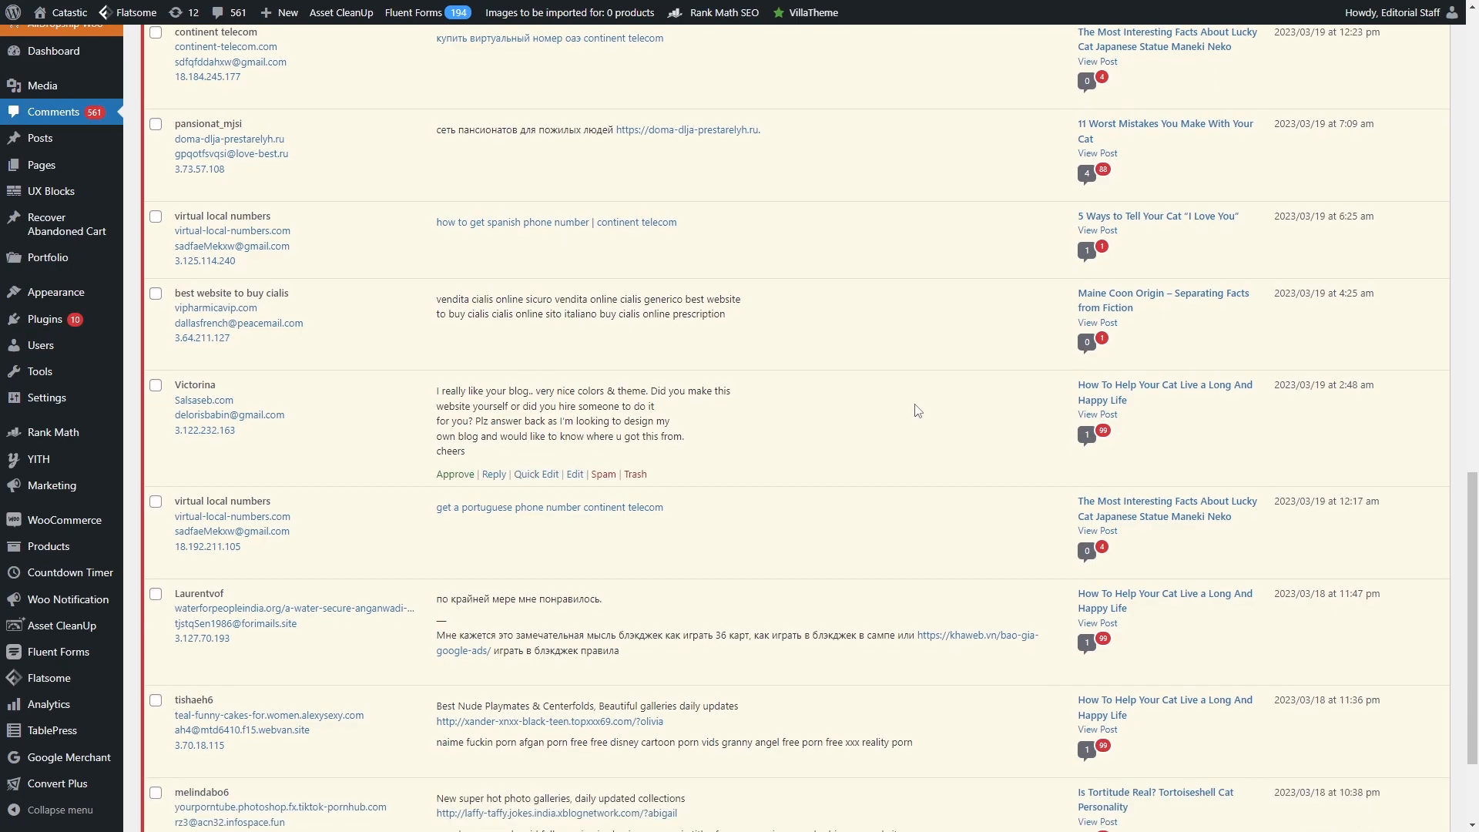
{"action": "scroll", "coordinate": [917, 412], "scroll_direction": "down", "scroll_amount": 2}
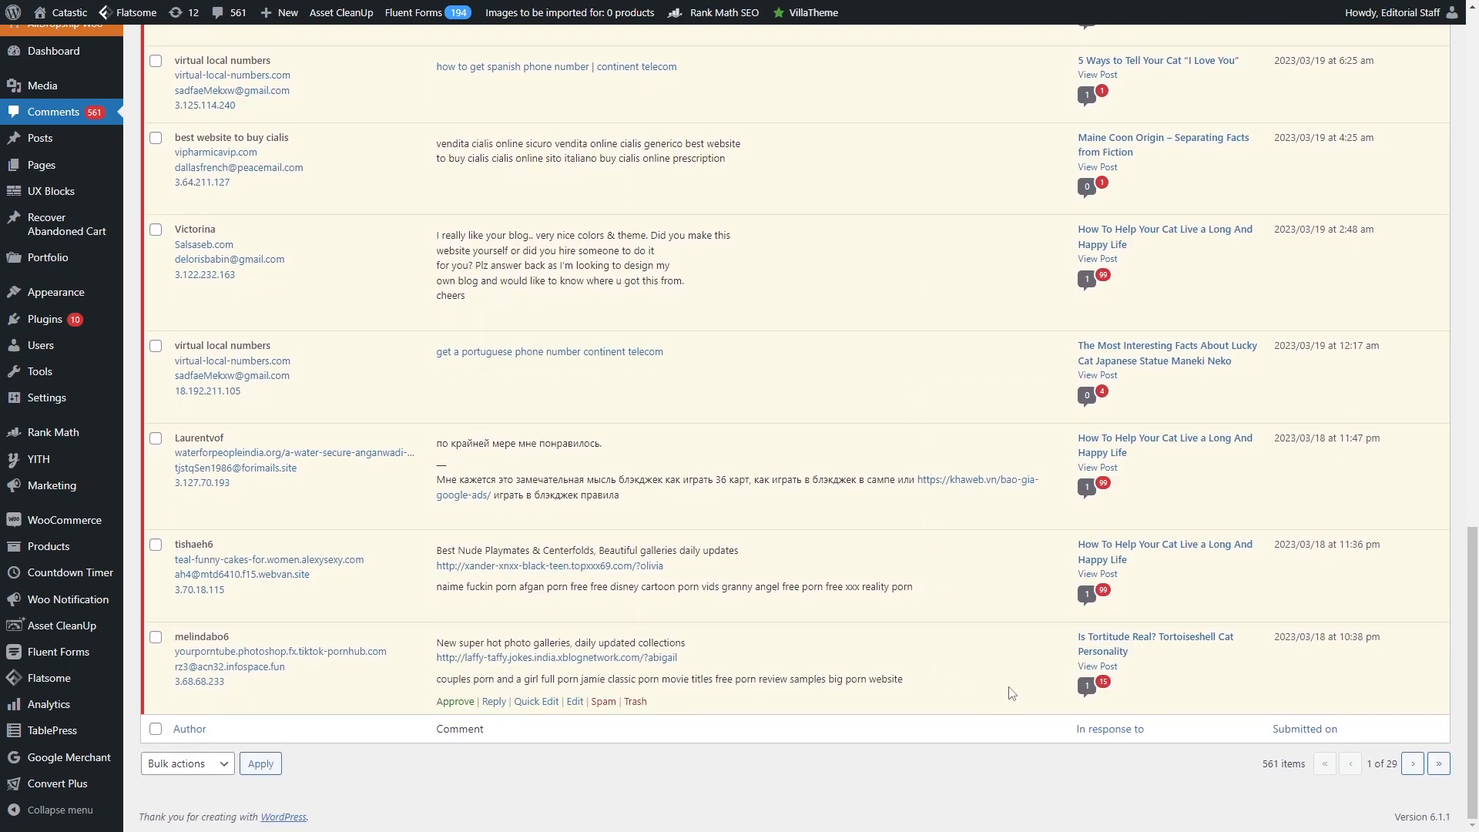
{"action": "scroll", "coordinate": [1011, 693], "scroll_direction": "up", "scroll_amount": 10}
{"action": "scroll", "coordinate": [1011, 693], "scroll_direction": "up", "scroll_amount": 8}
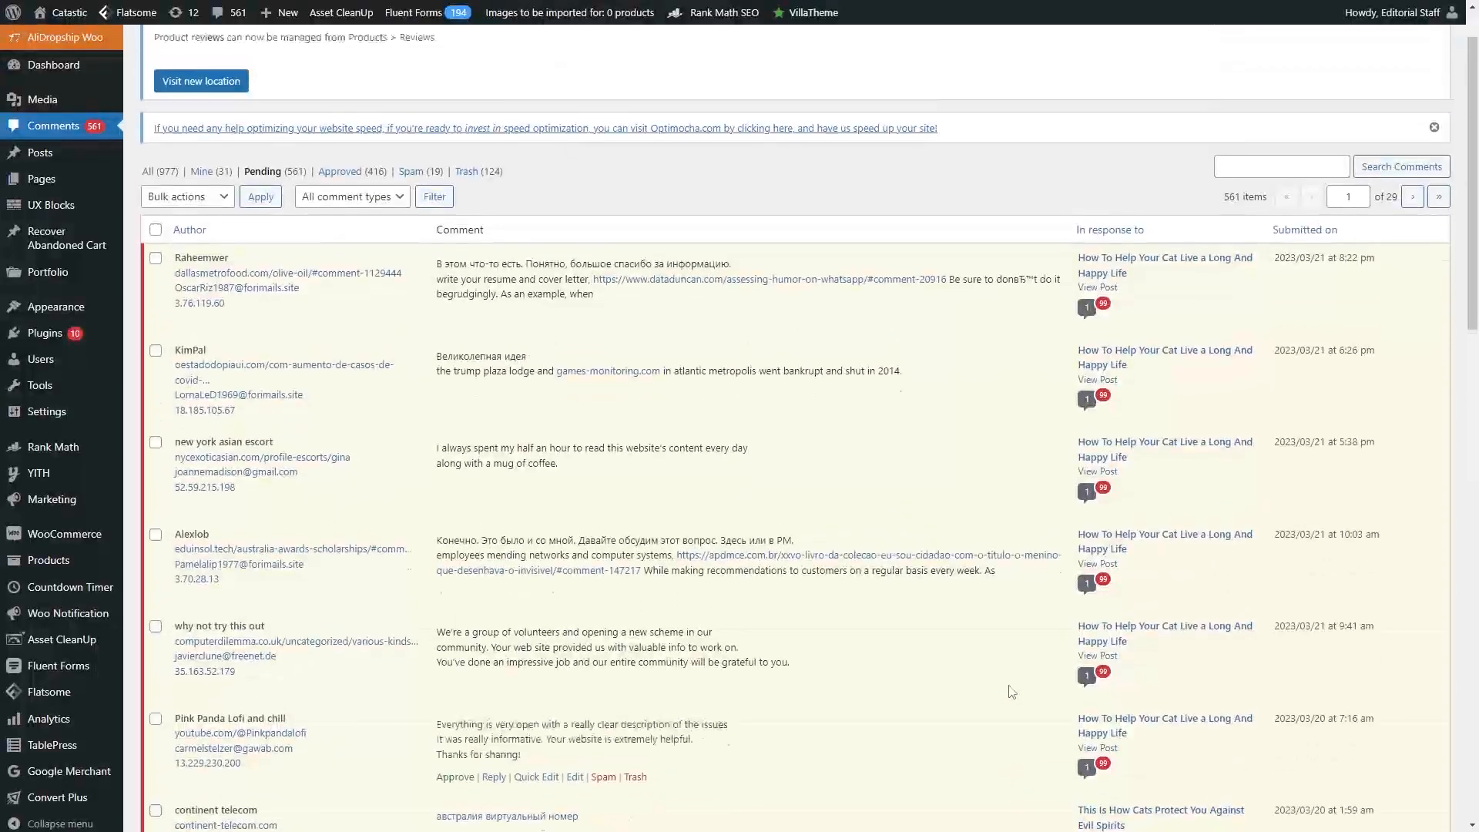
{"action": "scroll", "coordinate": [1011, 693], "scroll_direction": "up", "scroll_amount": 1}
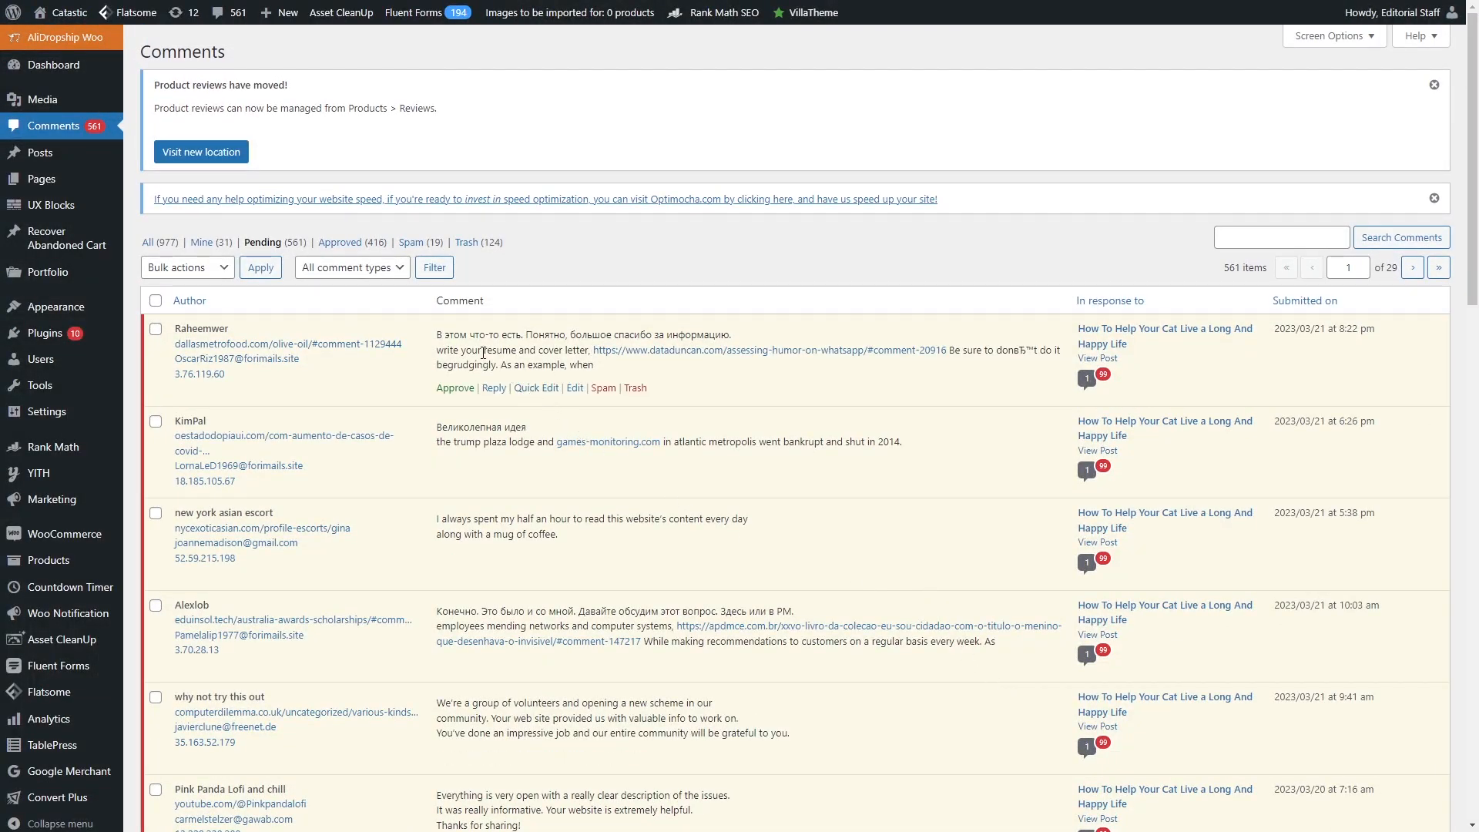
{"action": "scroll", "coordinate": [634, 554], "scroll_direction": "down", "scroll_amount": 1}
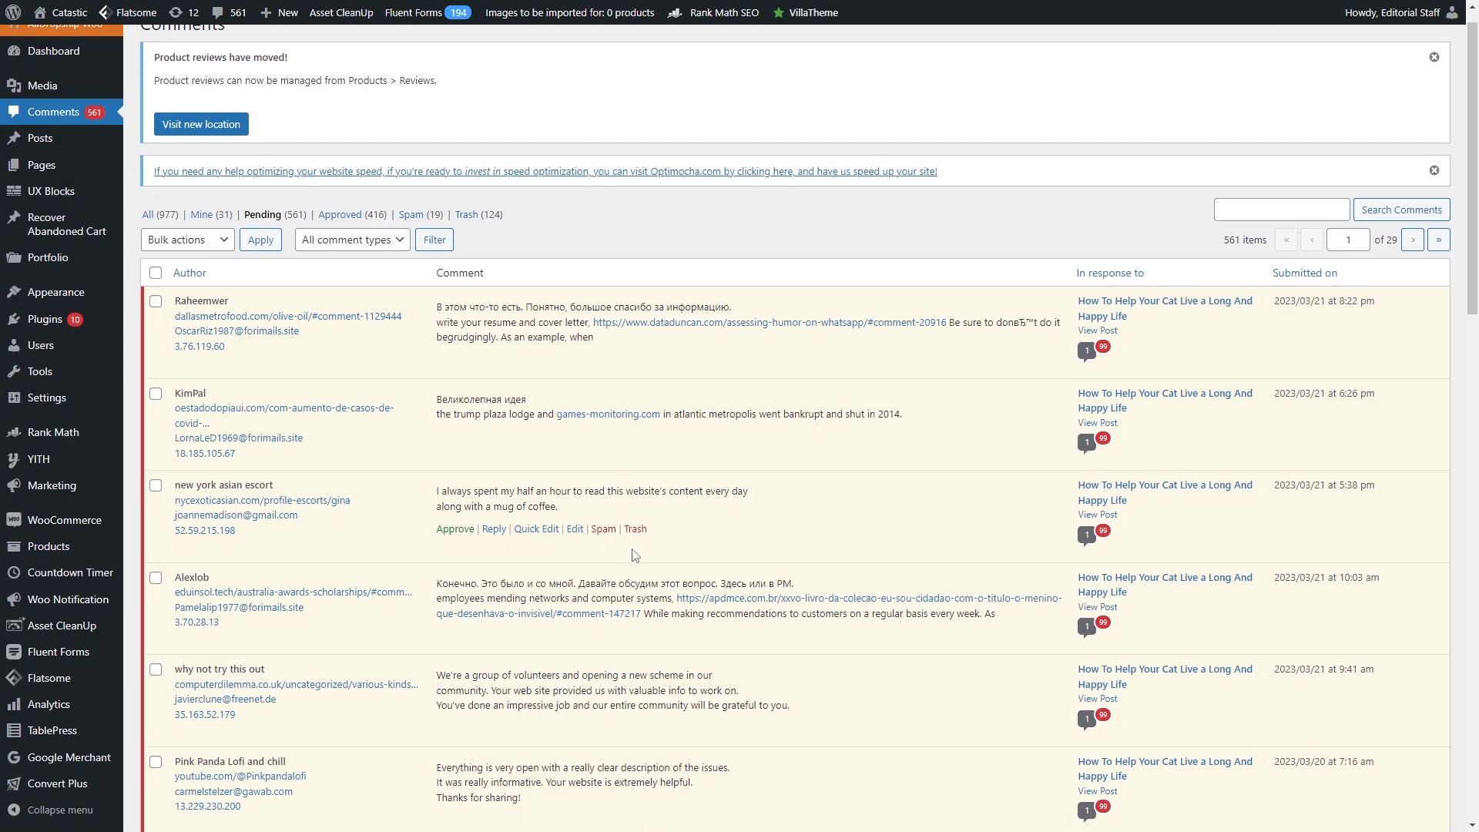
{"action": "scroll", "coordinate": [635, 555], "scroll_direction": "down", "scroll_amount": 3}
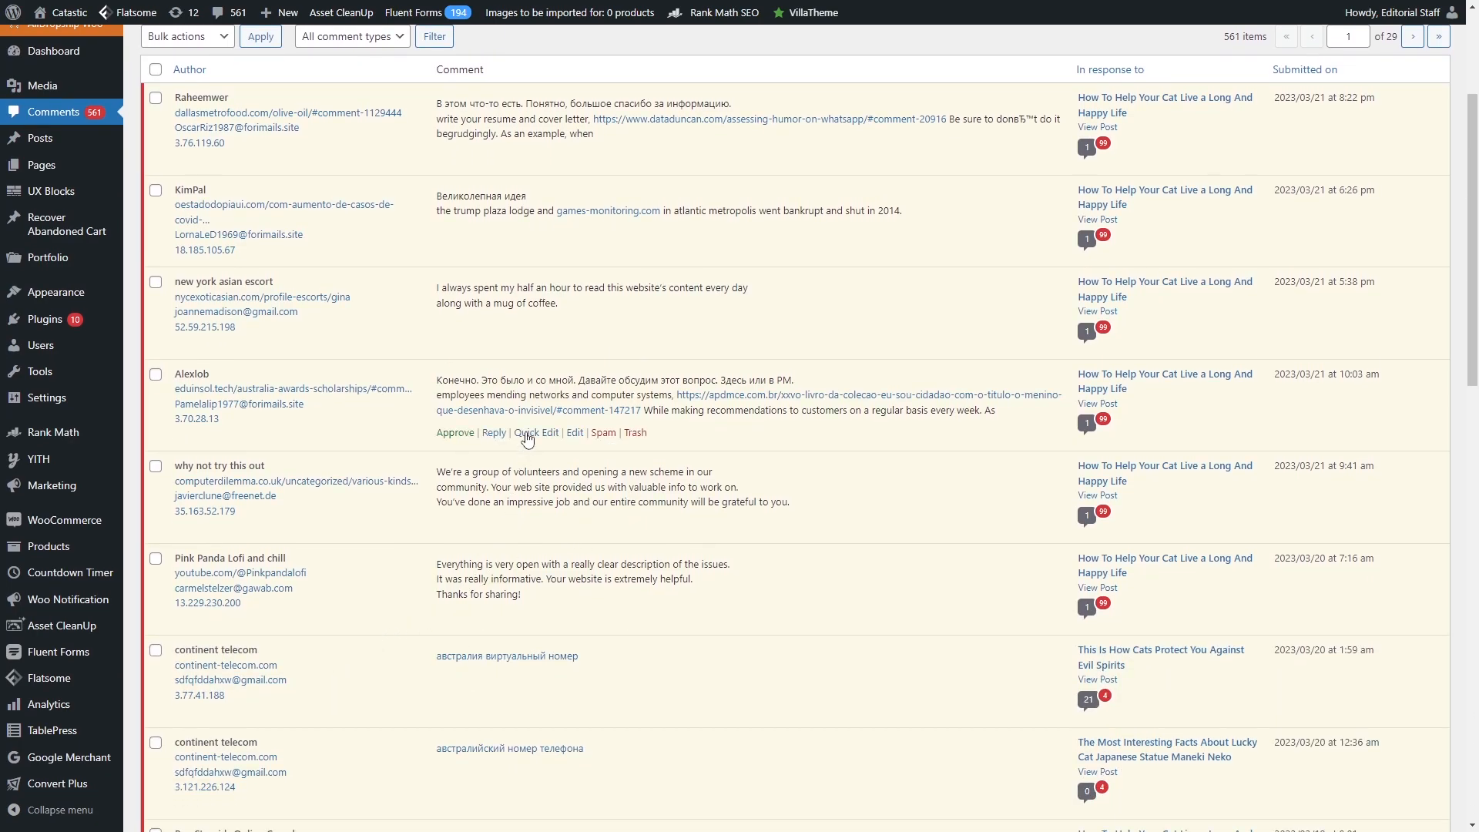
Step: Scan the rest of the first page of pending comments on the Catastic site for spam entries
{"action": "scroll", "coordinate": [485, 316], "scroll_direction": "down", "scroll_amount": 4}
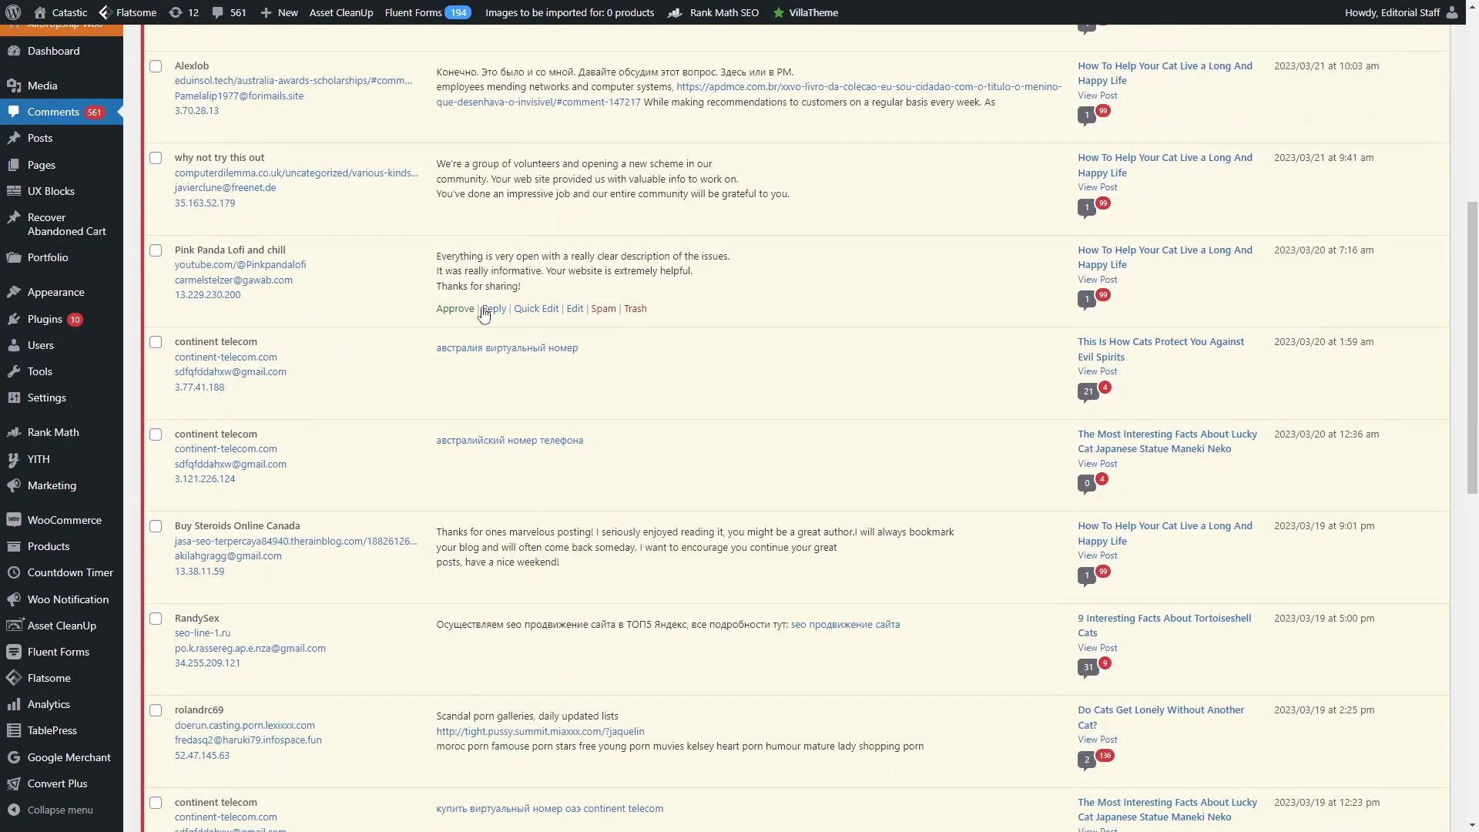
{"action": "scroll", "coordinate": [485, 316], "scroll_direction": "down", "scroll_amount": 10}
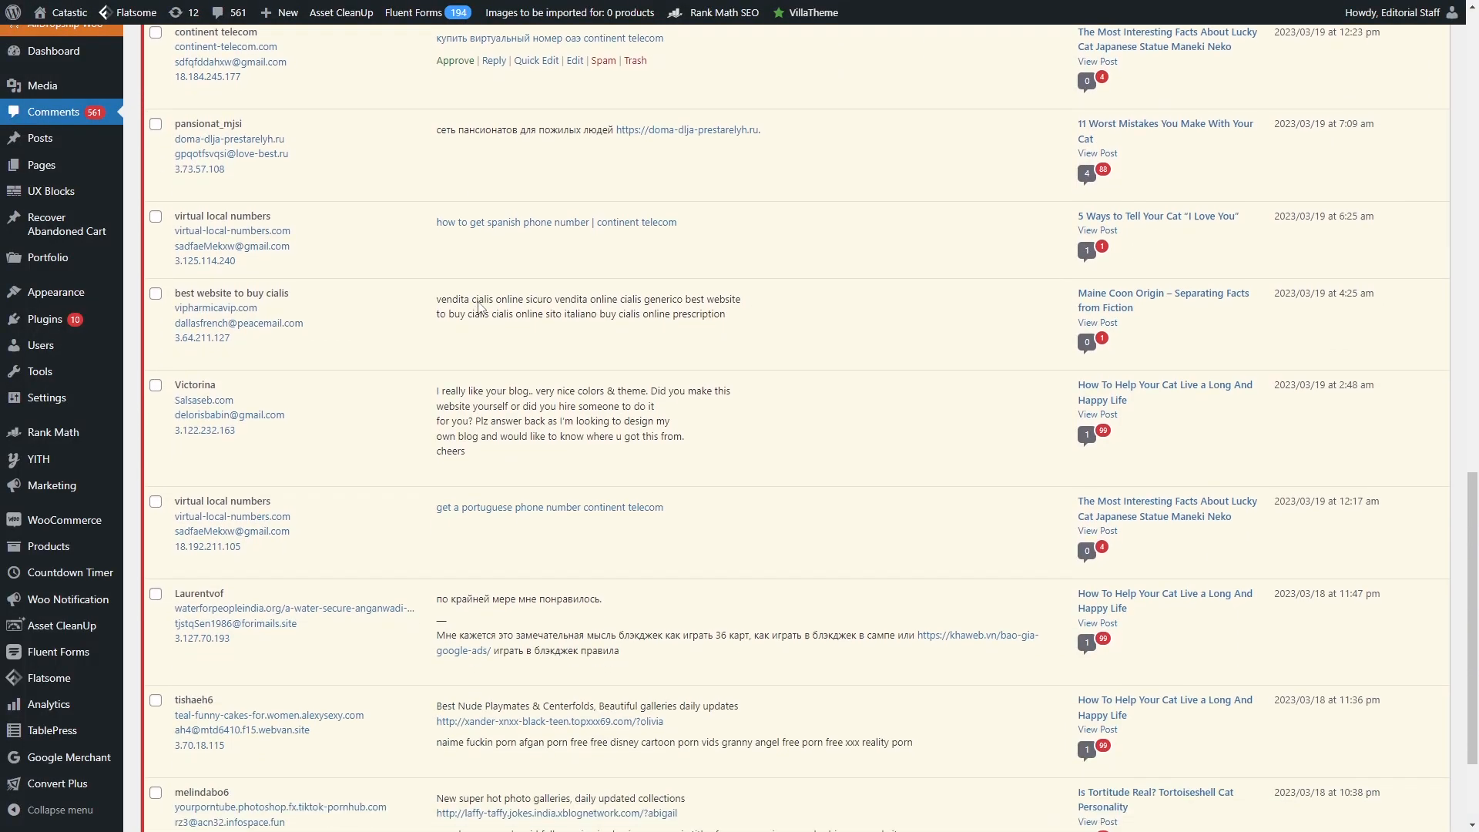
{"action": "scroll", "coordinate": [413, 587], "scroll_direction": "down", "scroll_amount": 3}
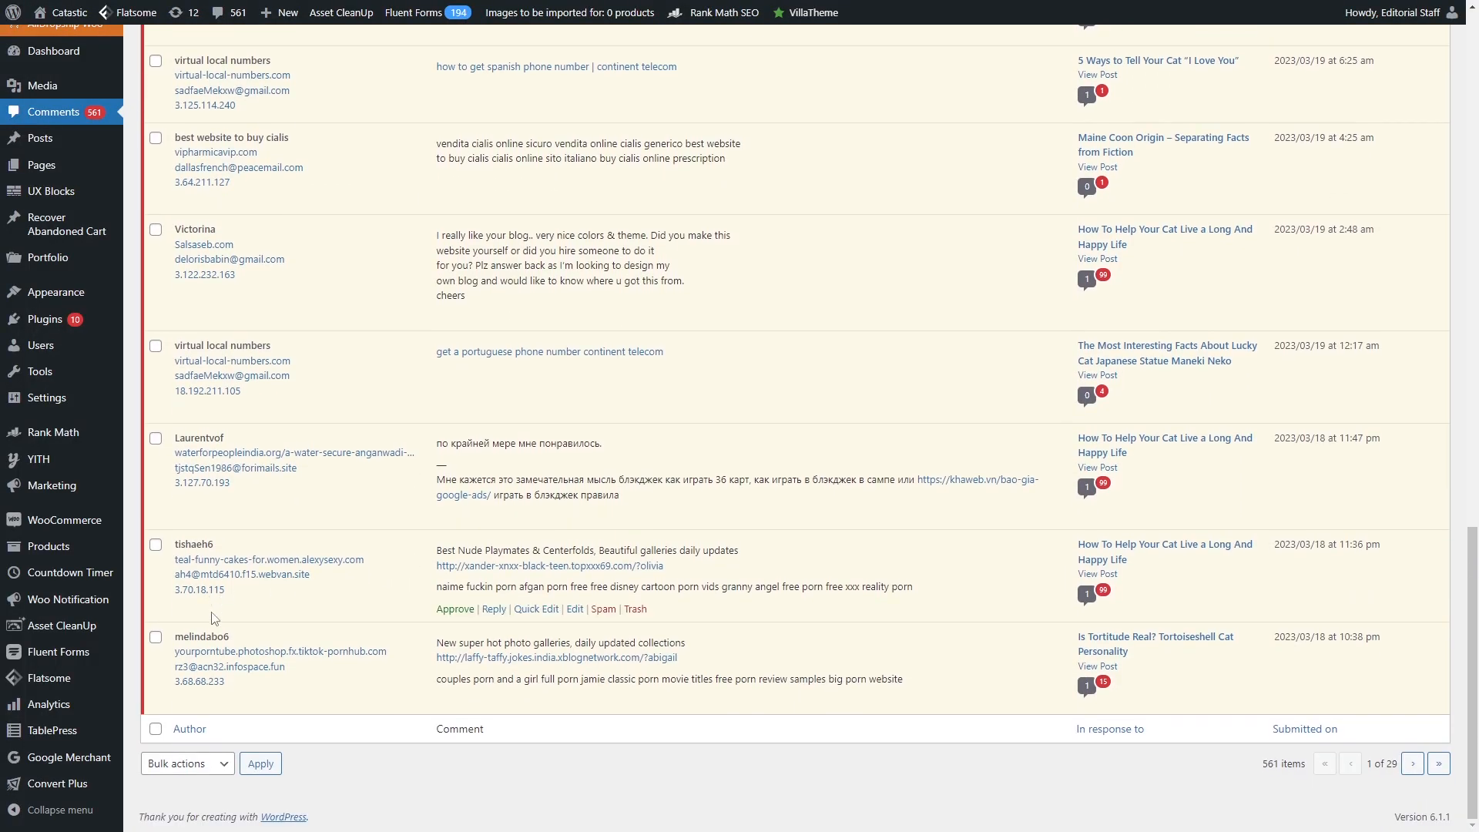
{"action": "scroll", "coordinate": [235, 287], "scroll_direction": "up", "scroll_amount": 1}
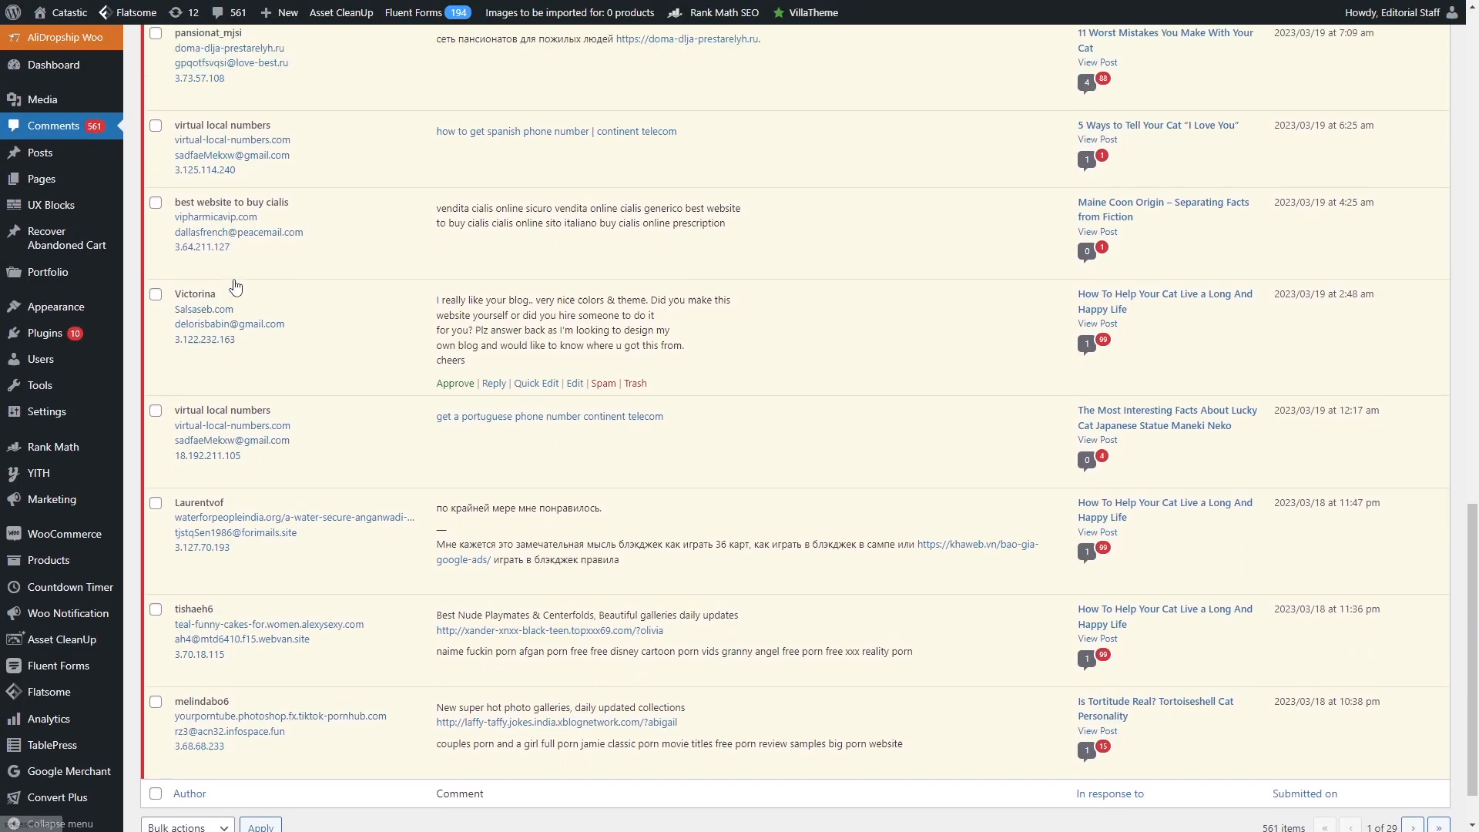
{"action": "scroll", "coordinate": [235, 287], "scroll_direction": "up", "scroll_amount": 12}
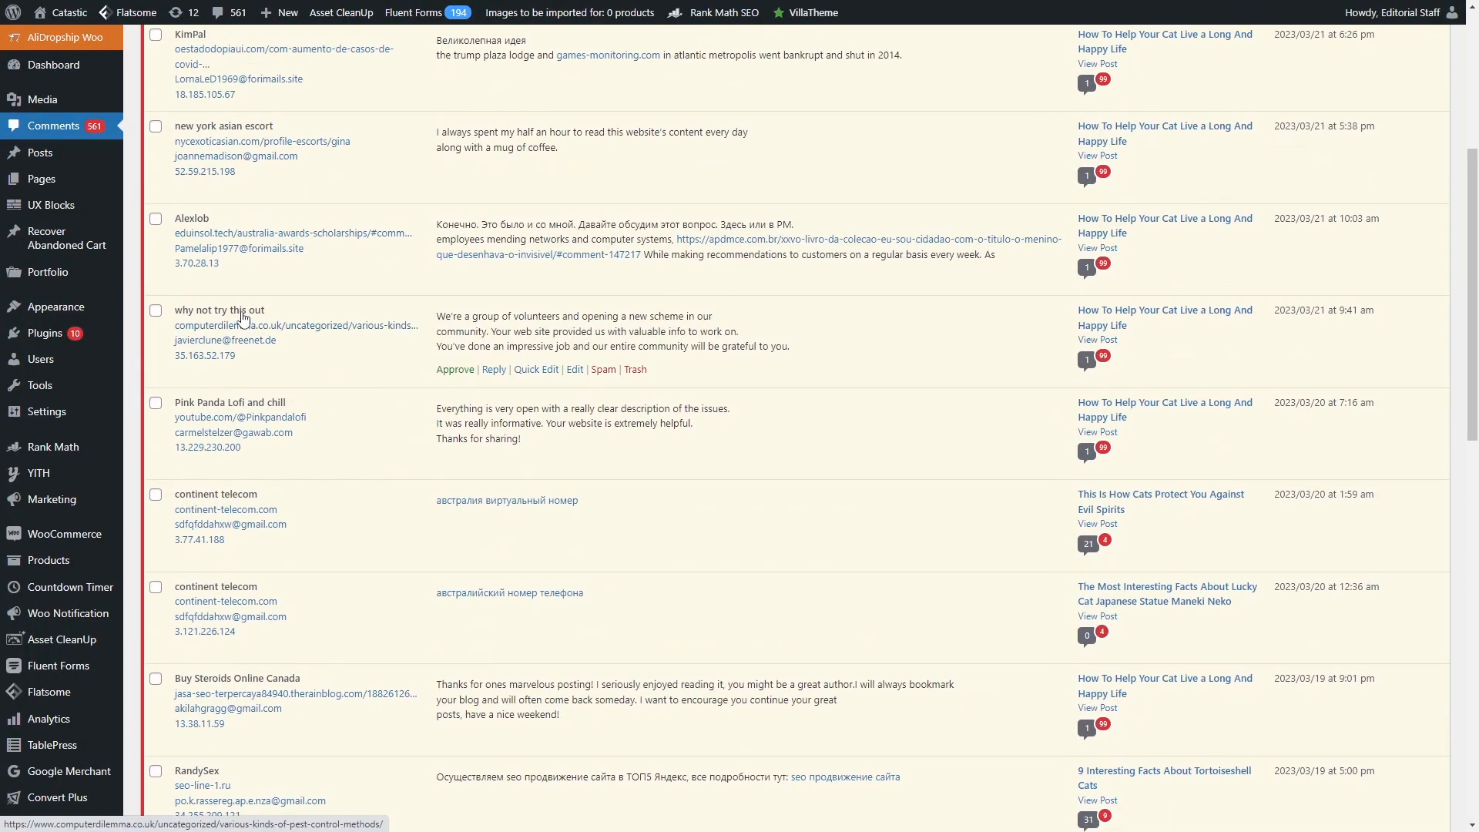
Step: Open the Catastic site's Discussion settings and examine the blocked IP addresses under Disallowed Comment Keys
{"action": "mouse_move", "coordinate": [48, 412]}
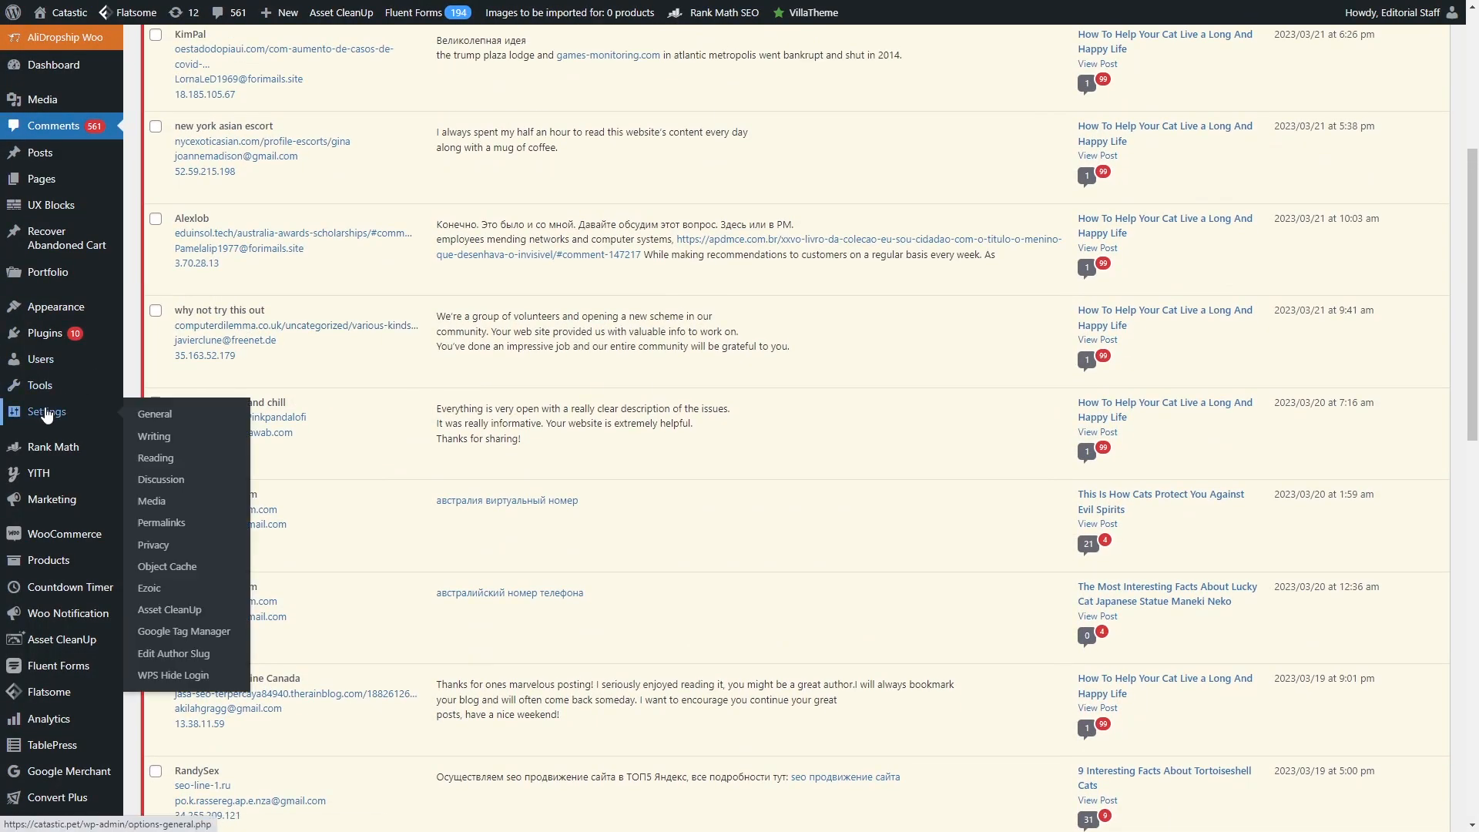
{"action": "left_click", "coordinate": [171, 483]}
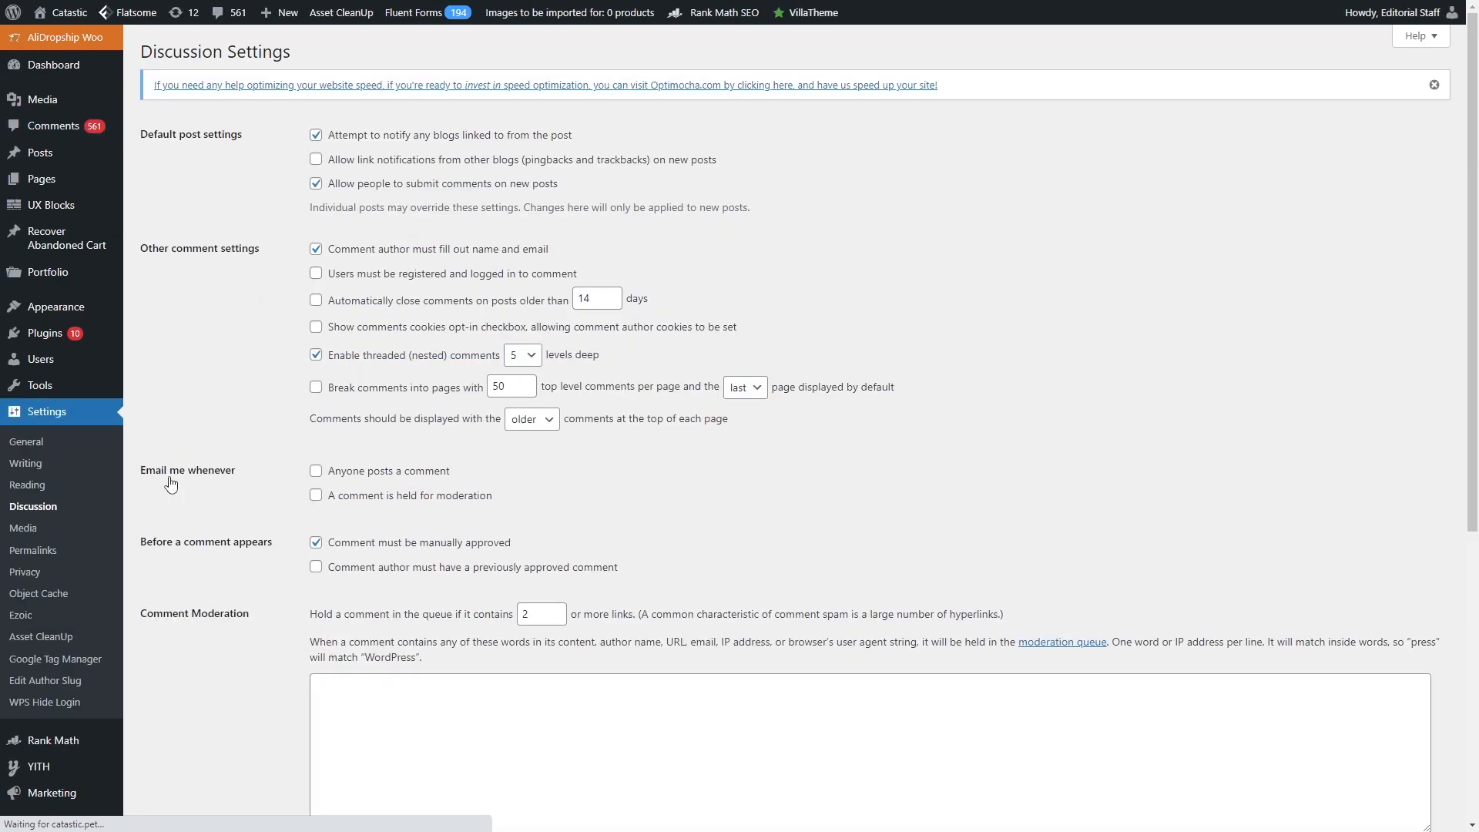
{"action": "scroll", "coordinate": [539, 419], "scroll_direction": "down", "scroll_amount": 5}
{"action": "scroll", "coordinate": [553, 407], "scroll_direction": "down", "scroll_amount": 1}
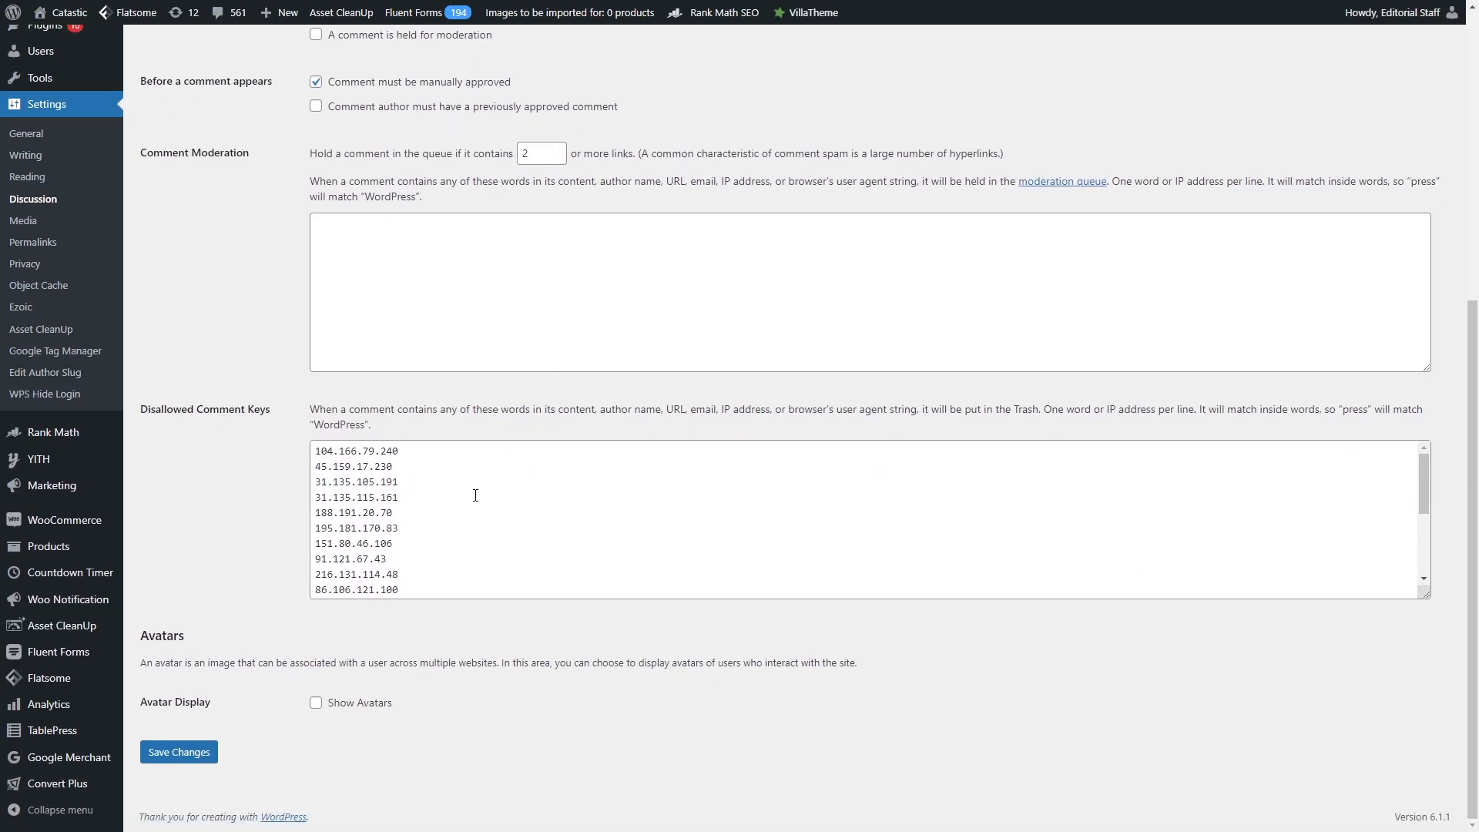
{"action": "left_click_drag", "start_coordinate": [309, 449], "coordinate": [456, 541]}
{"action": "scroll", "coordinate": [456, 541], "scroll_direction": "up", "scroll_amount": 2}
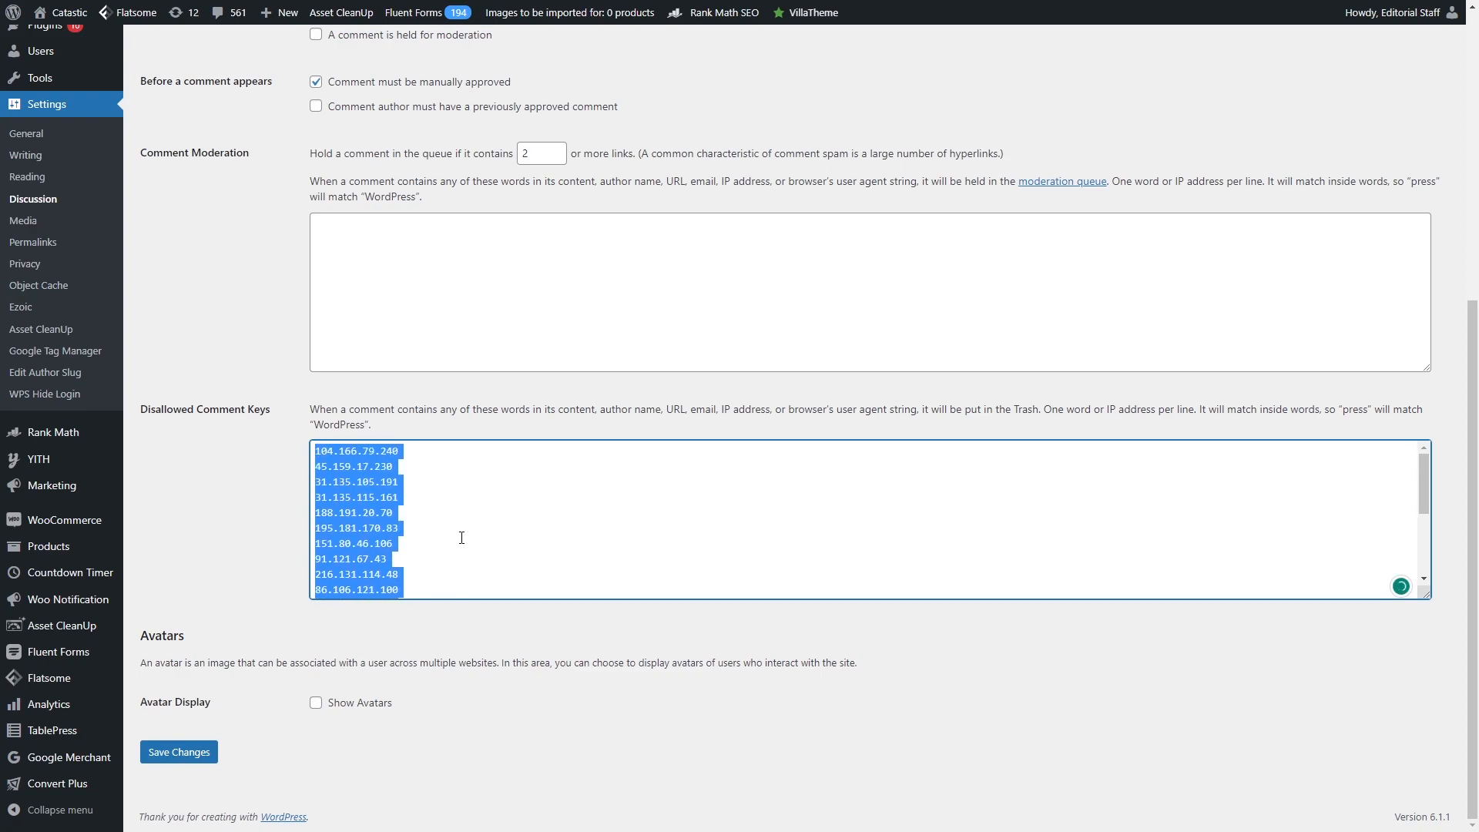
{"action": "left_click", "coordinate": [461, 538]}
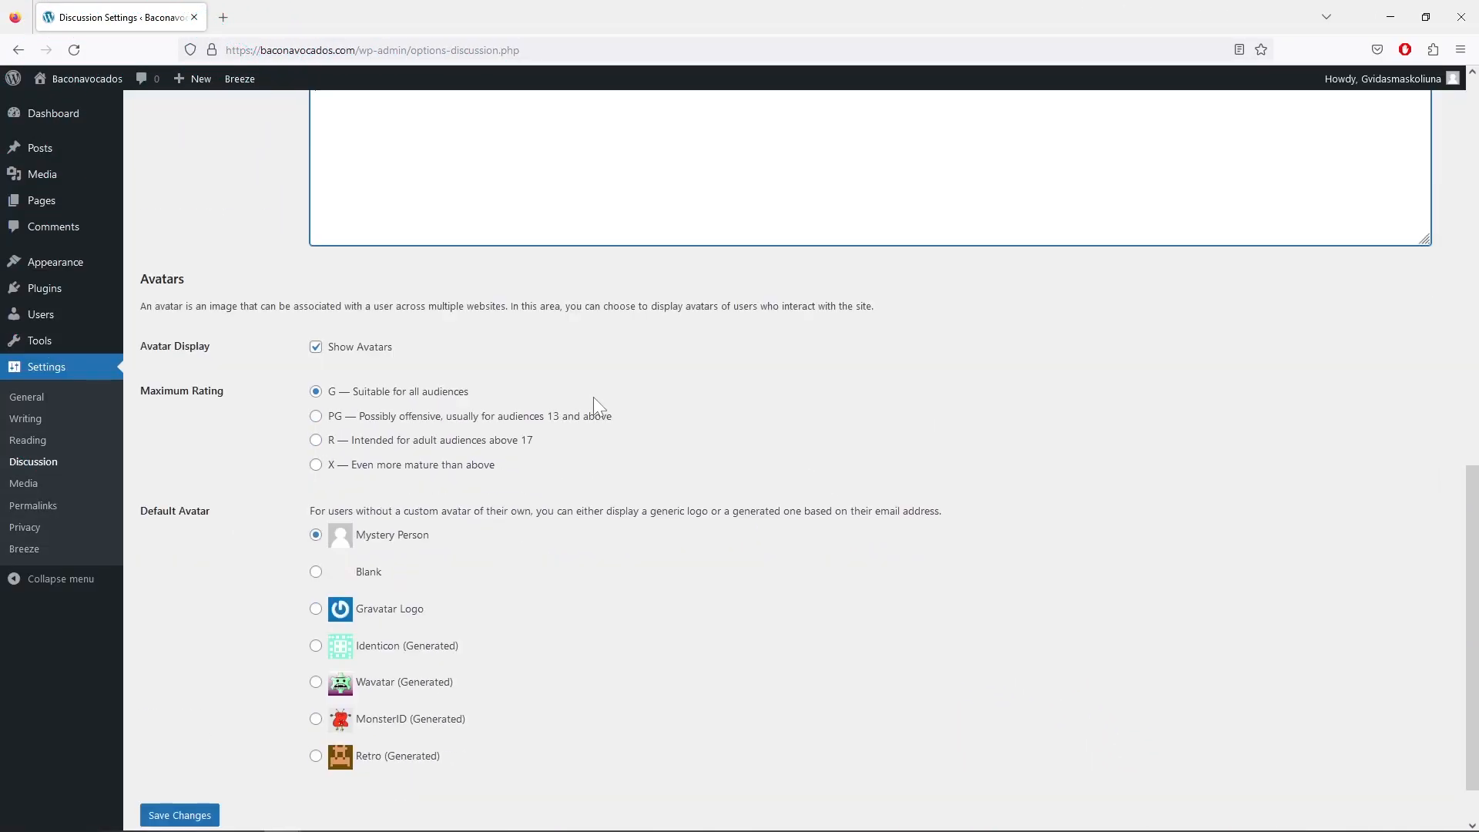
Step: Disable Show Avatars in the Baconavocados Discussion settings and save the changes
{"action": "scroll", "coordinate": [593, 398], "scroll_direction": "down", "scroll_amount": 2}
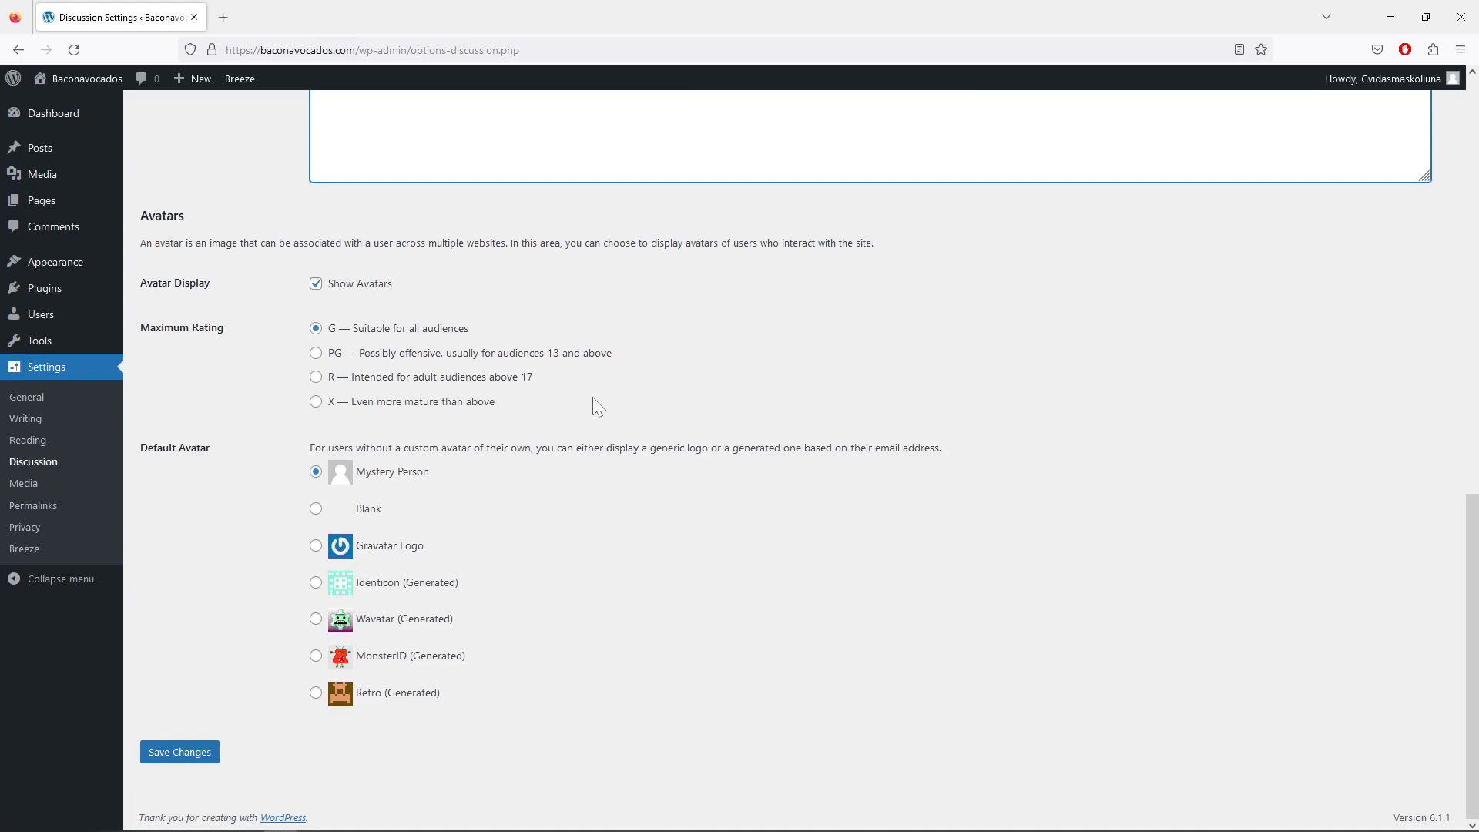
{"action": "left_click", "coordinate": [316, 285]}
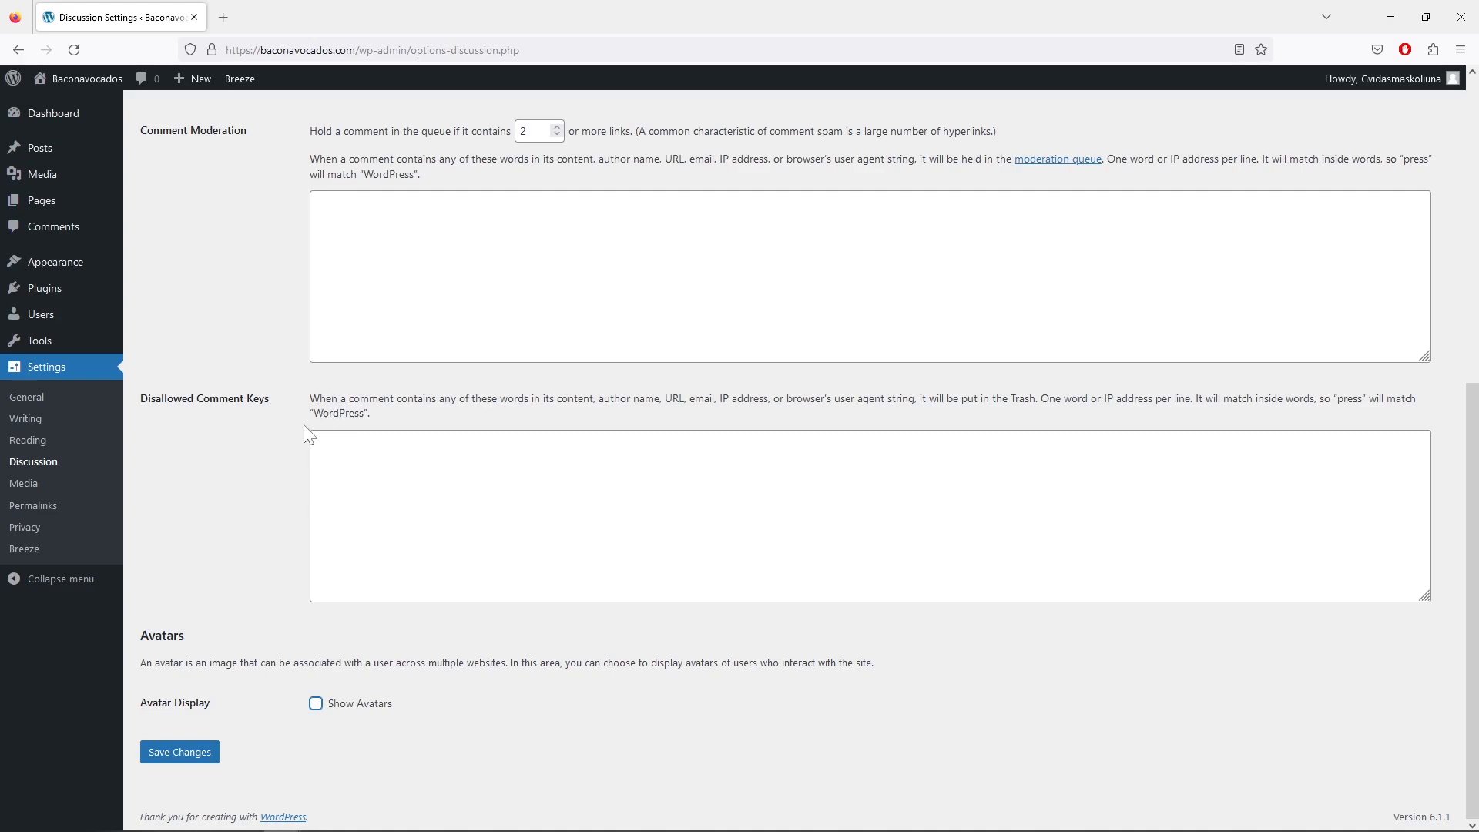
{"action": "left_click", "coordinate": [324, 706]}
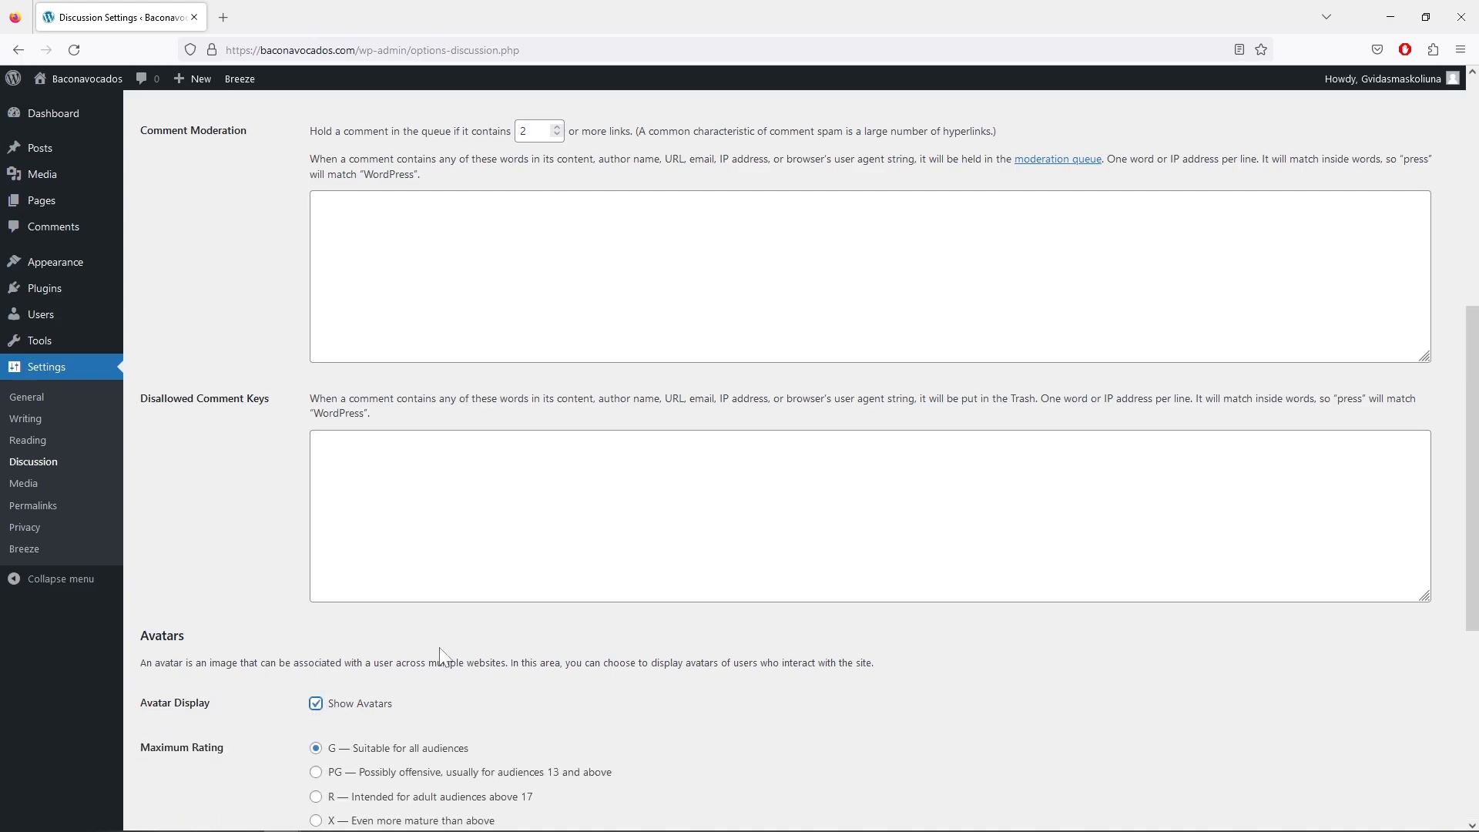
{"action": "scroll", "coordinate": [453, 649], "scroll_direction": "down", "scroll_amount": 4}
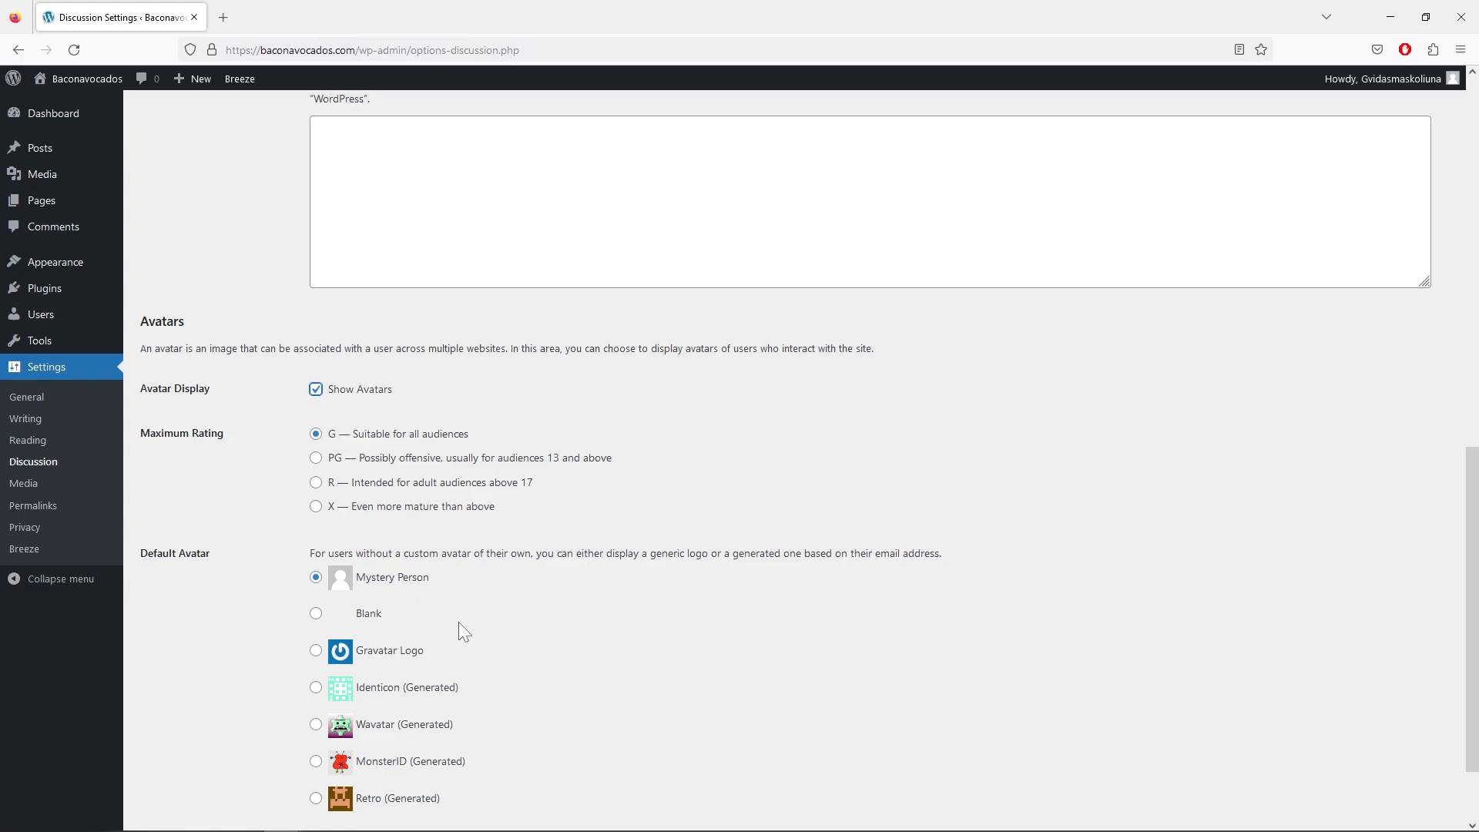
{"action": "scroll", "coordinate": [469, 622], "scroll_direction": "down", "scroll_amount": 2}
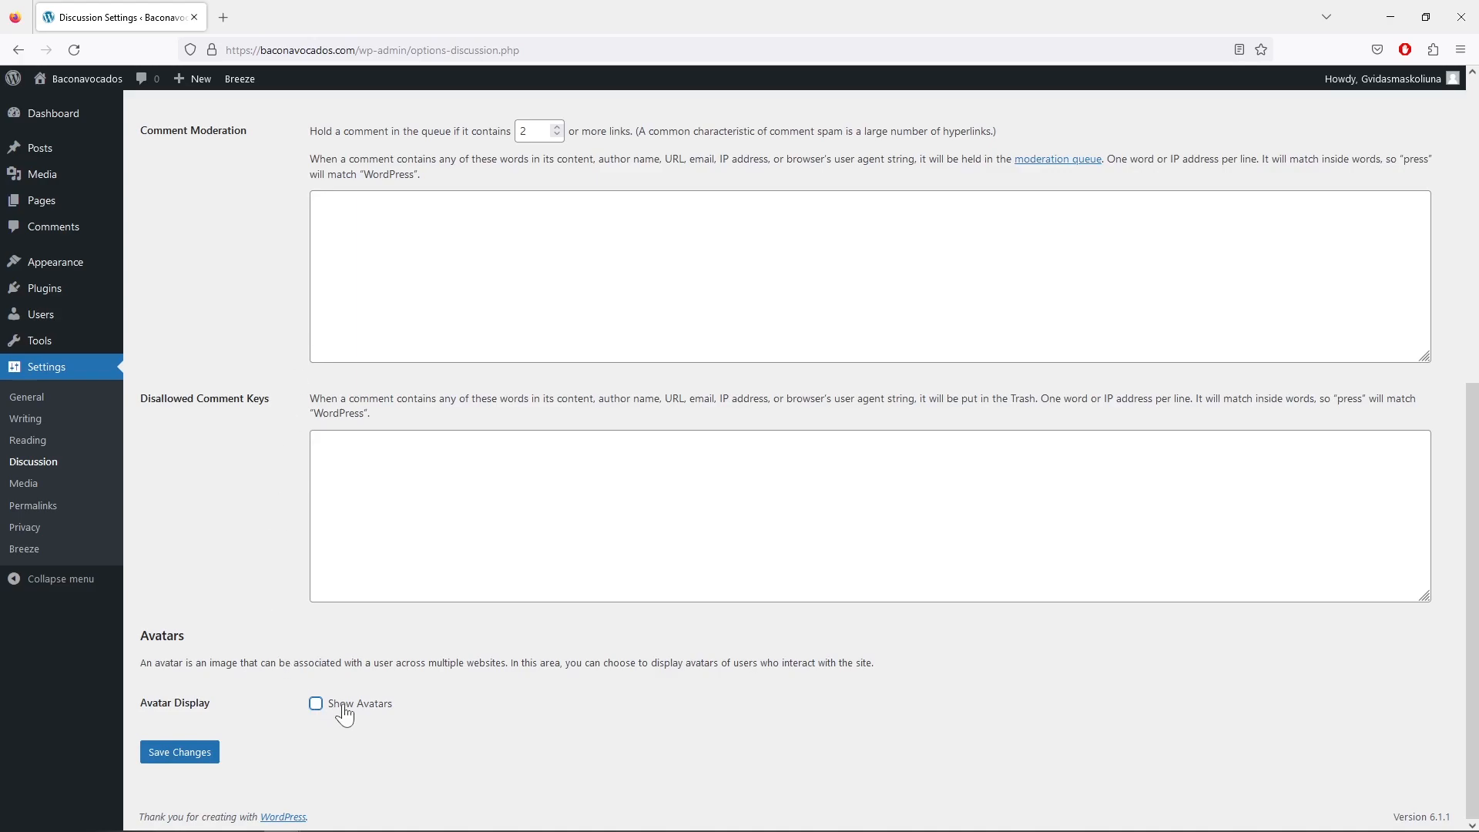
{"action": "scroll", "coordinate": [269, 597], "scroll_direction": "up", "scroll_amount": 4}
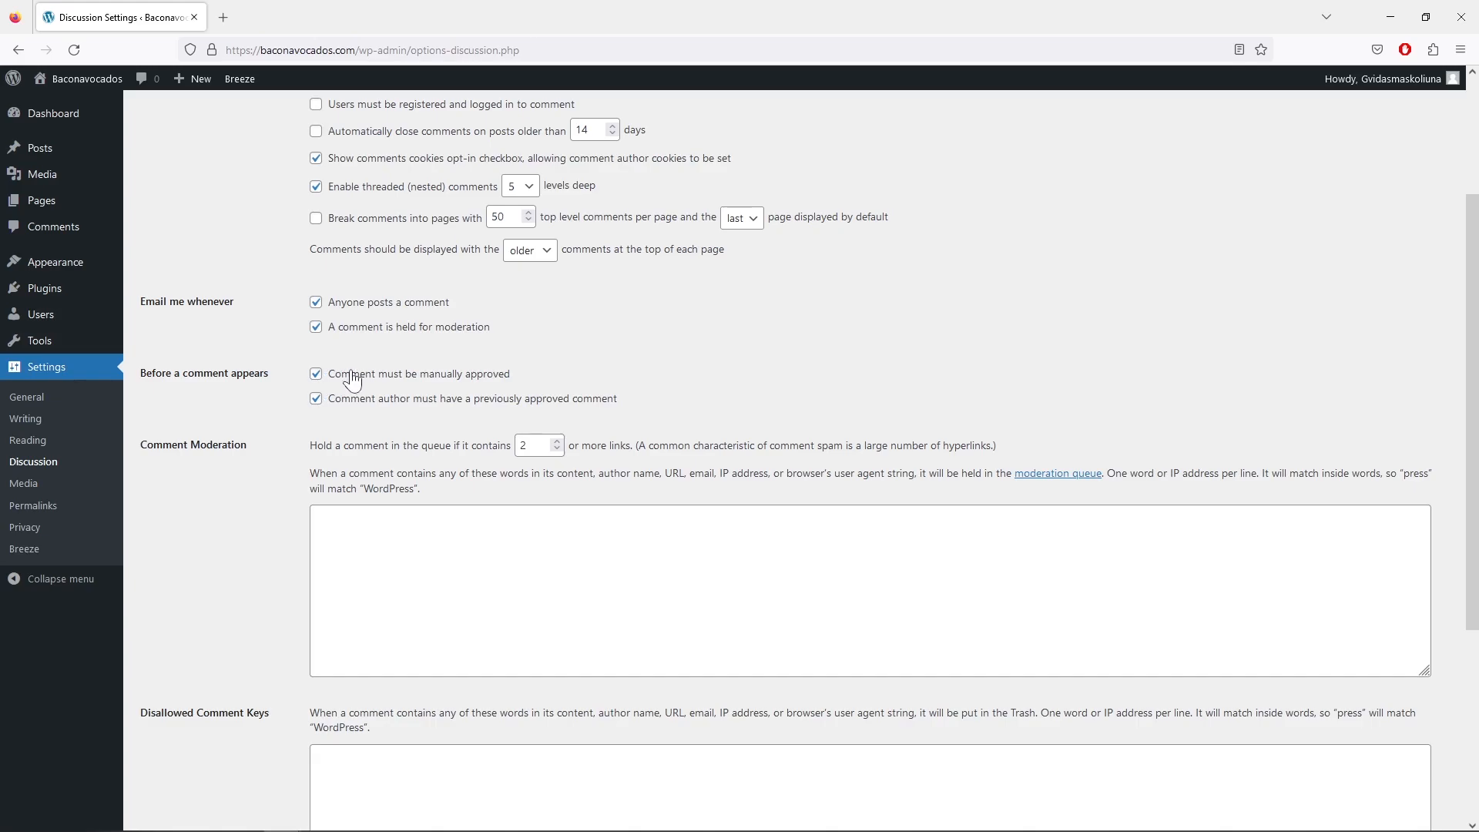
{"action": "scroll", "coordinate": [370, 435], "scroll_direction": "down", "scroll_amount": 4}
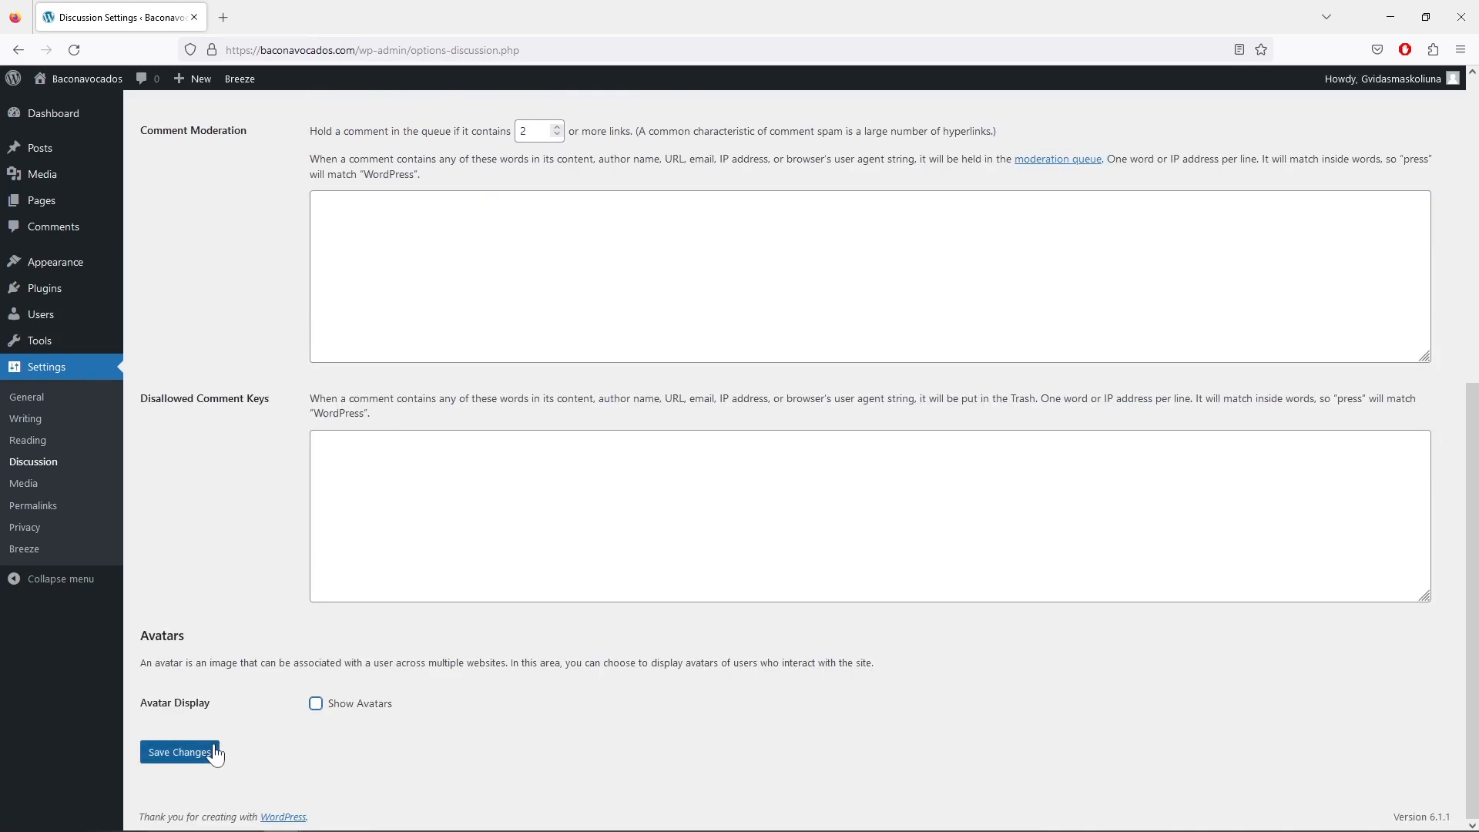
{"action": "left_click", "coordinate": [179, 752]}
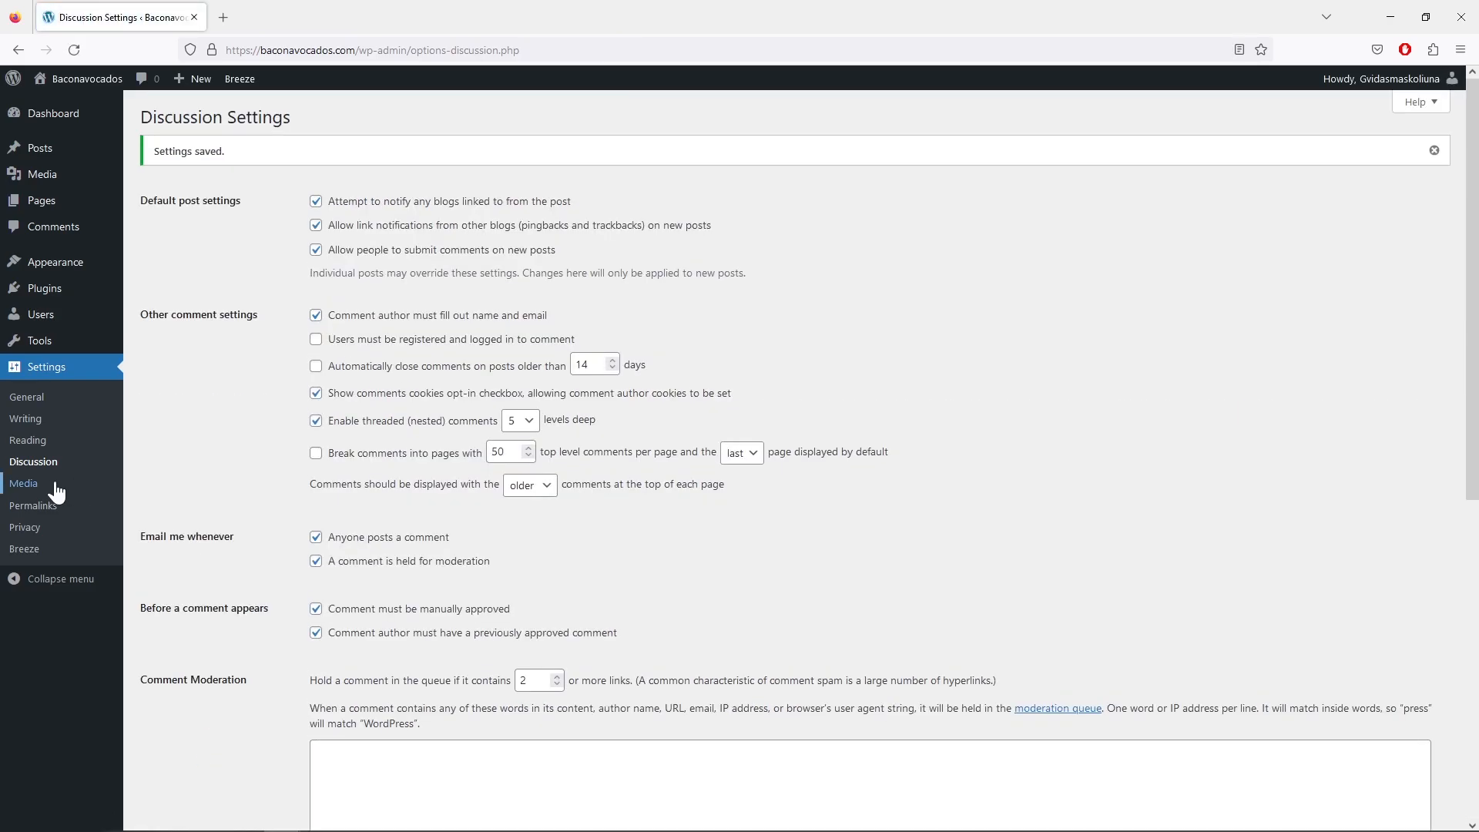
Step: Review the image sizes in the Media settings and open the Permalink settings
{"action": "left_click", "coordinate": [56, 486]}
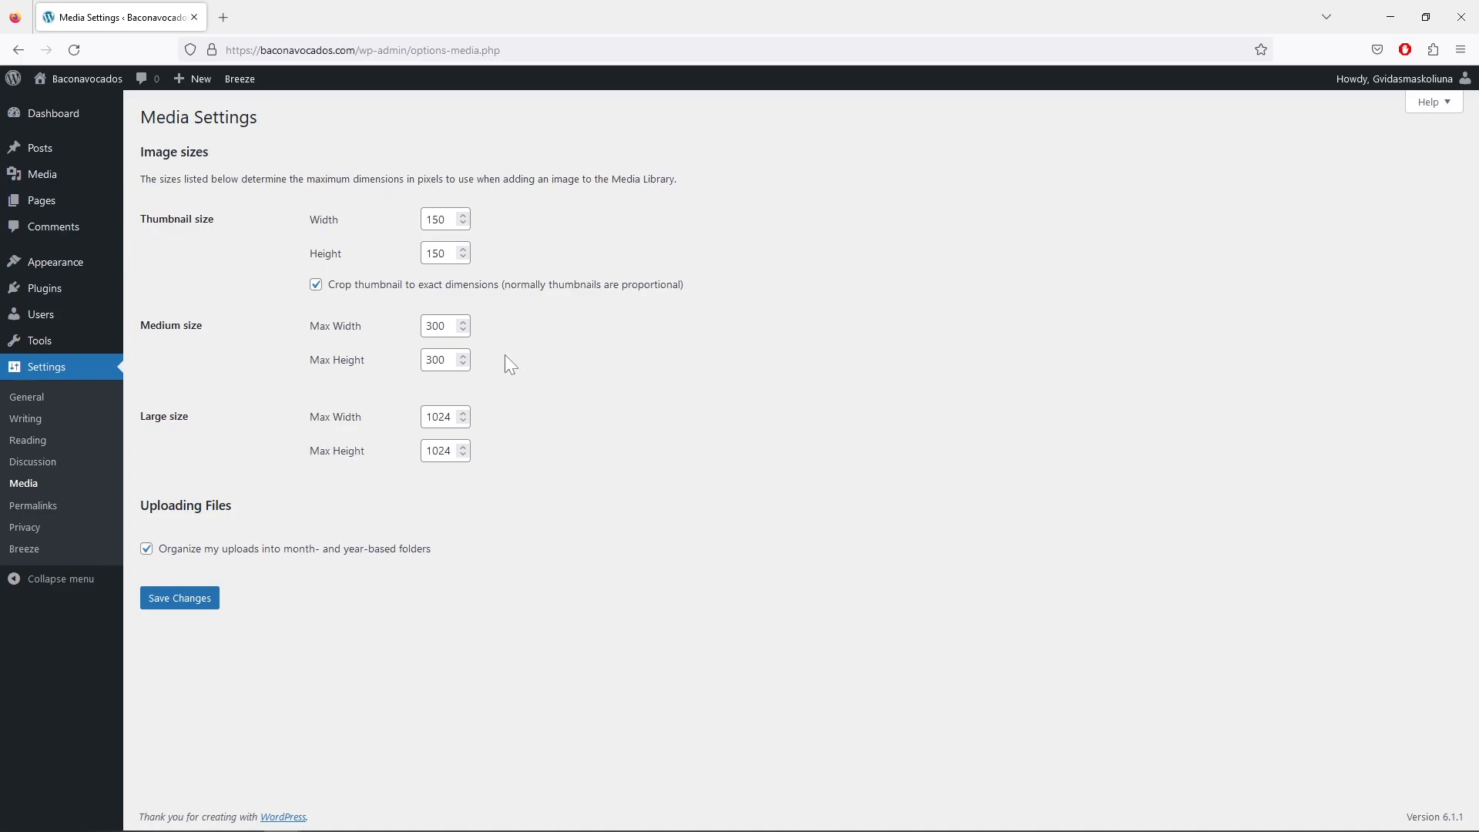
{"action": "left_click", "coordinate": [57, 515]}
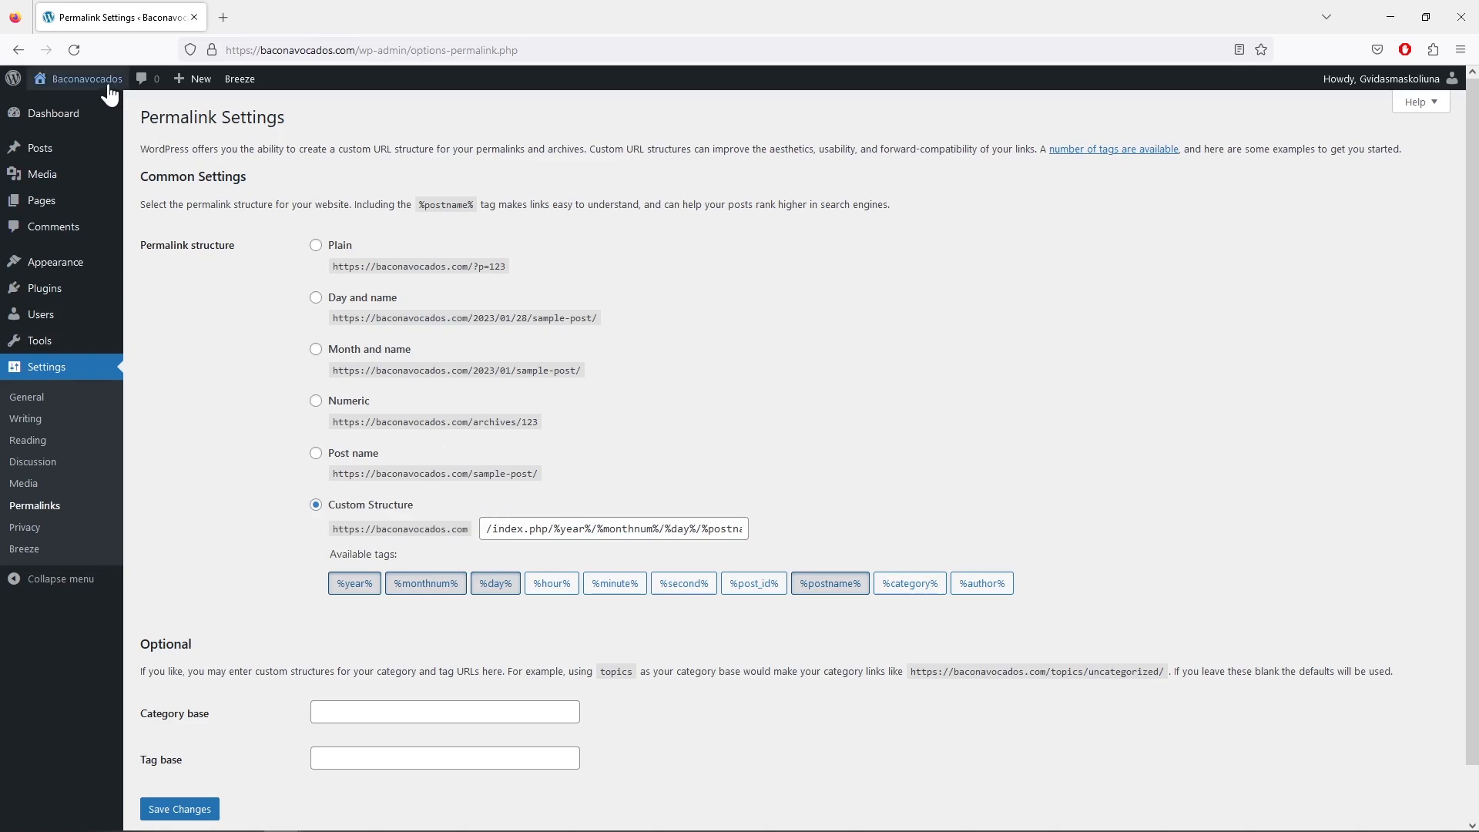
Step: View the live Baconavocados site in a separate tab and examine the index.php part of the Sample Page's URL
{"action": "mouse_move", "coordinate": [100, 83]}
{"action": "right_click", "coordinate": [56, 113]}
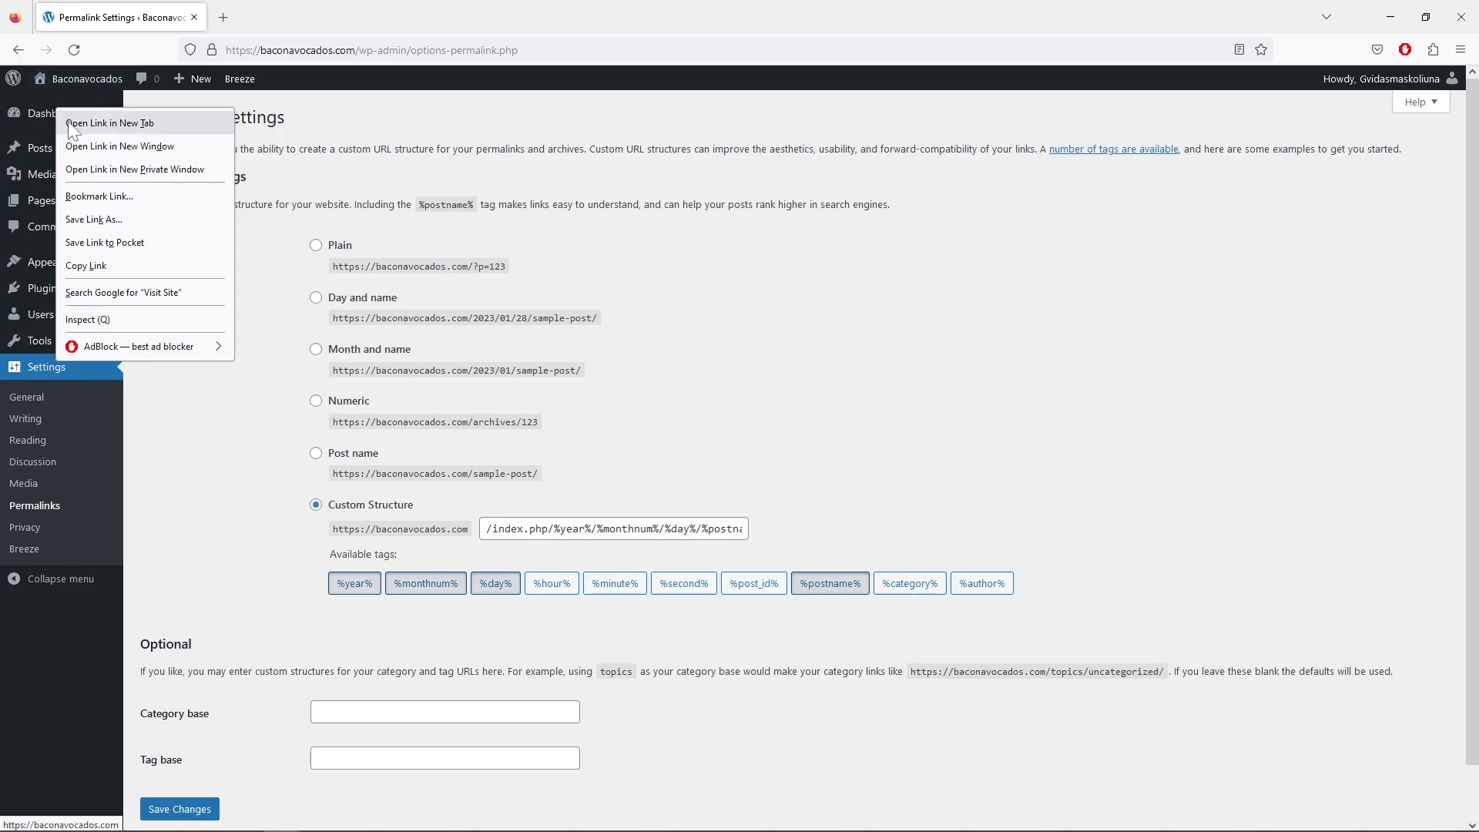
{"action": "left_click", "coordinate": [73, 123]}
{"action": "left_click", "coordinate": [262, 22]}
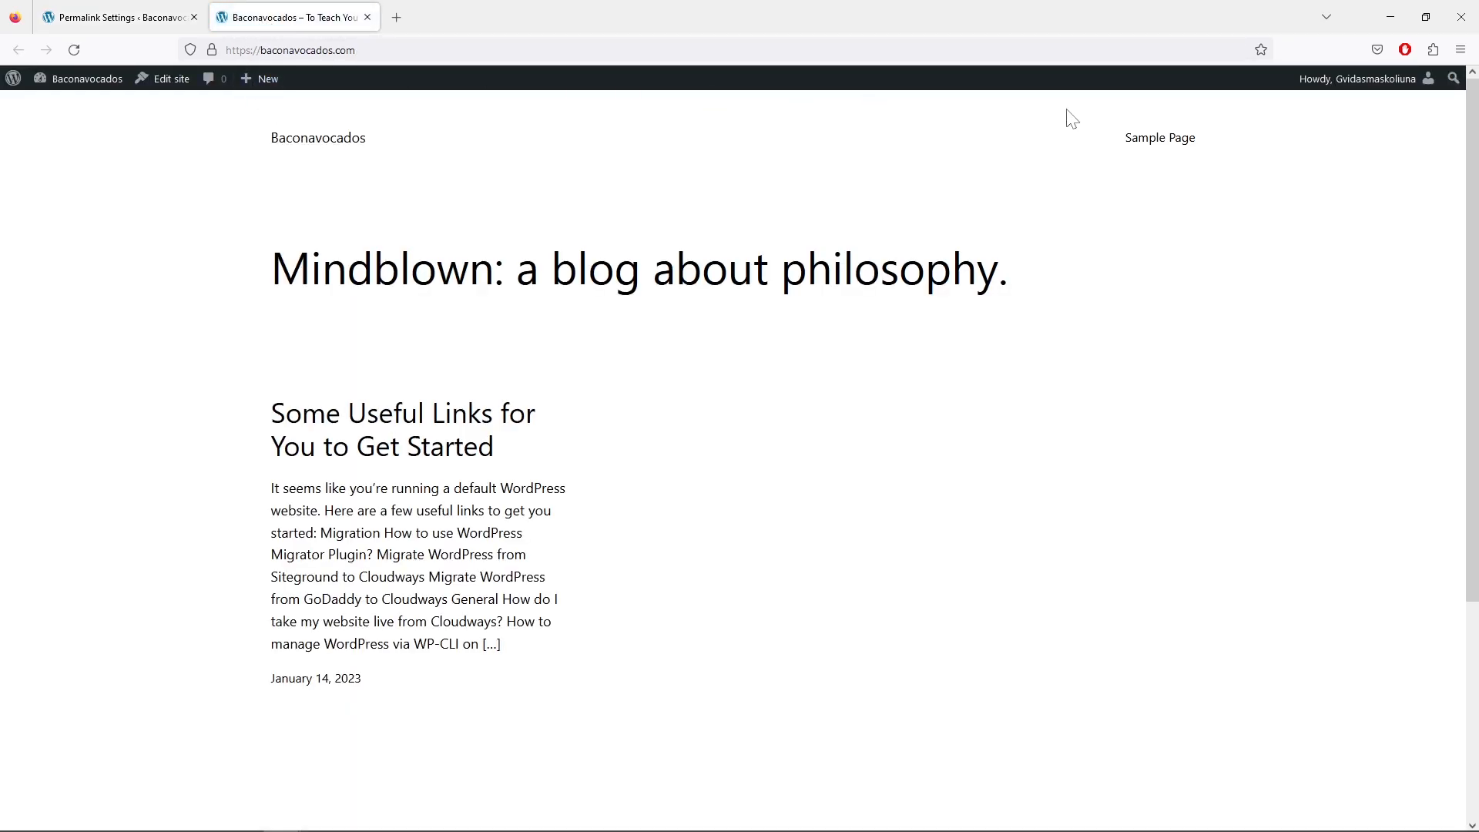
{"action": "left_click", "coordinate": [1160, 145]}
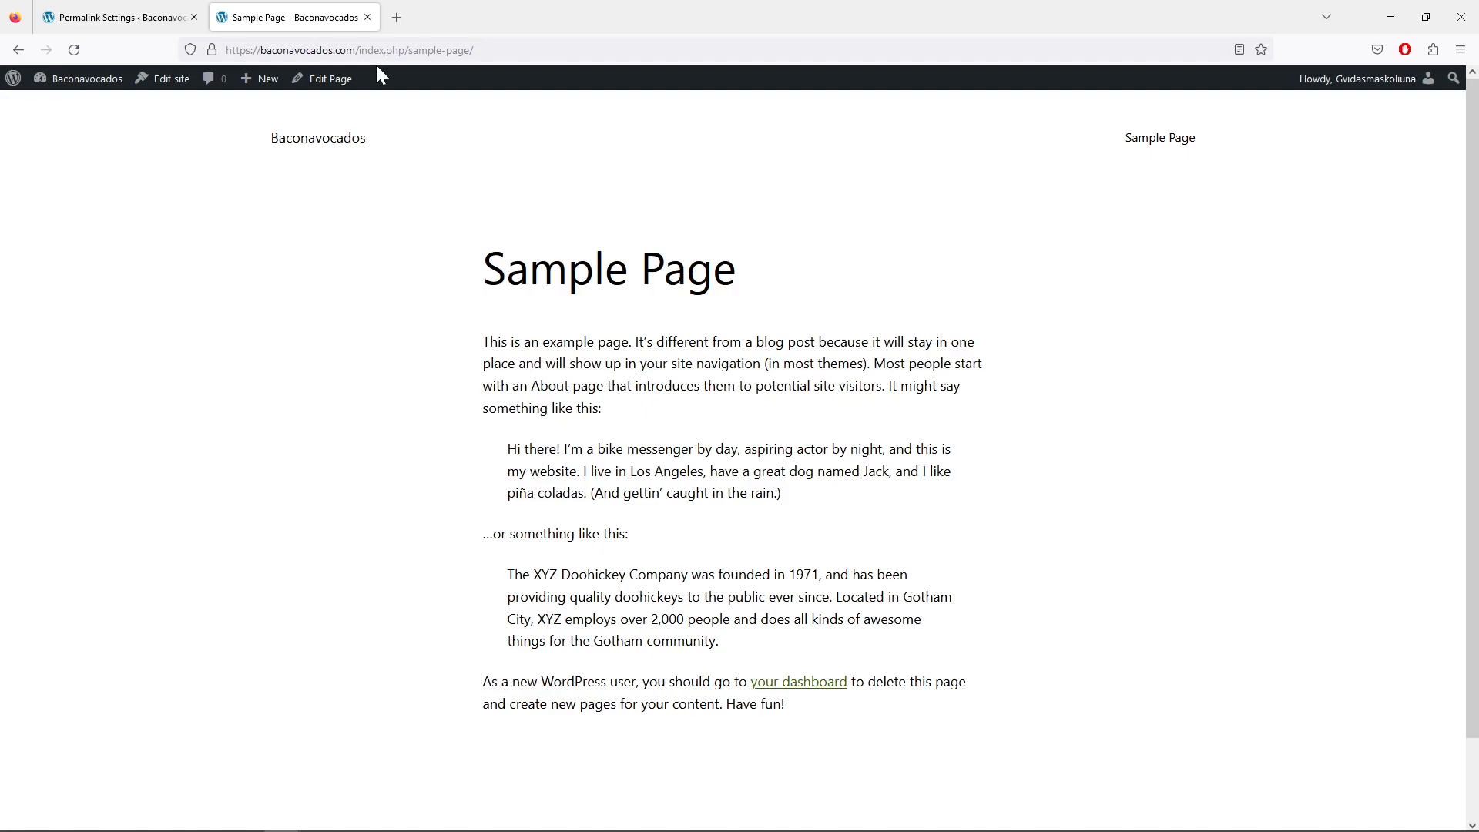
{"action": "left_click_drag", "start_coordinate": [409, 50], "coordinate": [359, 50]}
{"action": "left_click", "coordinate": [357, 411]}
{"action": "left_click", "coordinate": [367, 18]}
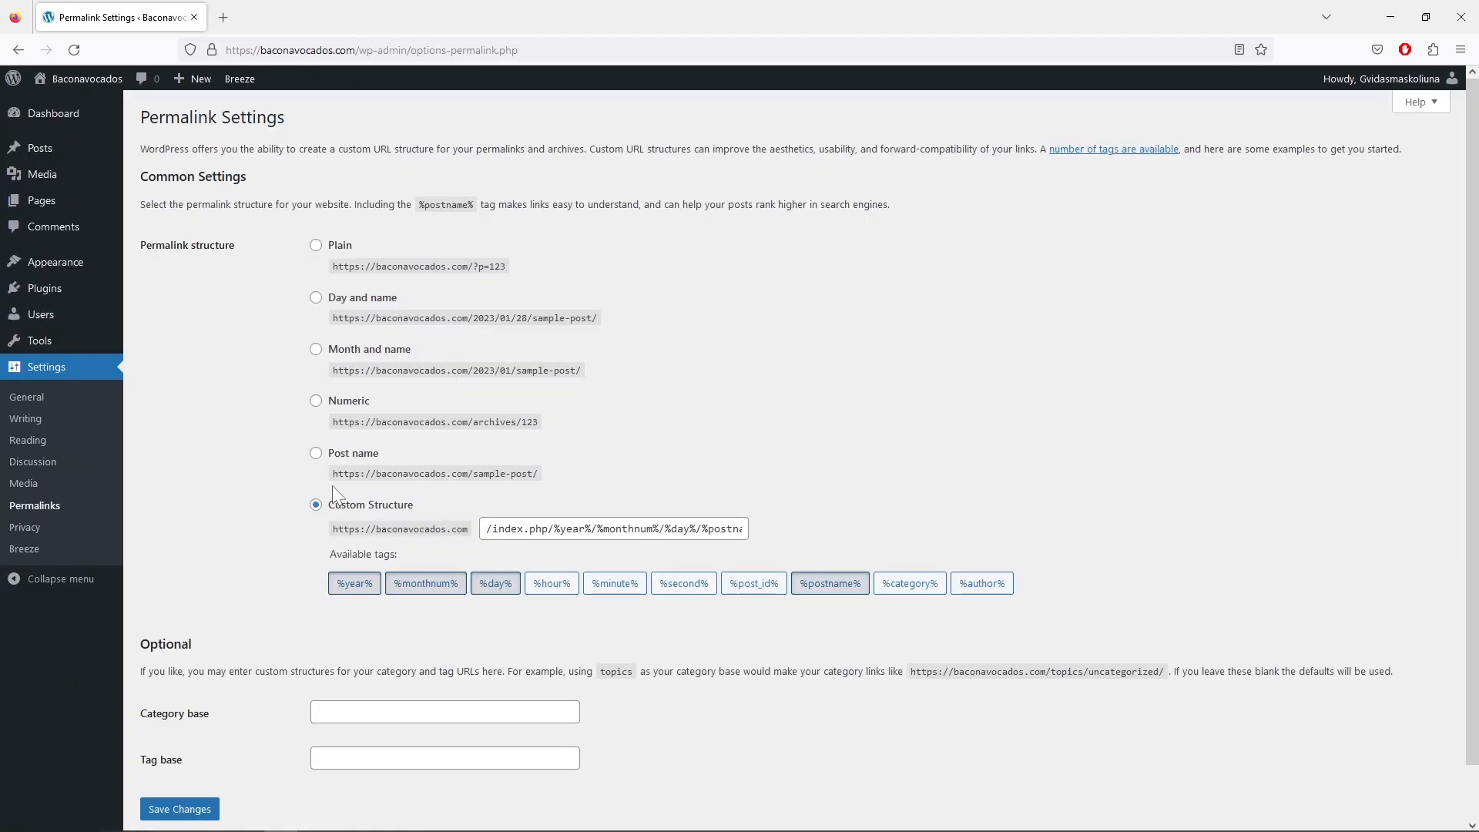
Step: Set the permalink structure to Post name and save the changes
{"action": "left_click", "coordinate": [315, 453]}
{"action": "scroll", "coordinate": [283, 483], "scroll_direction": "down", "scroll_amount": 2}
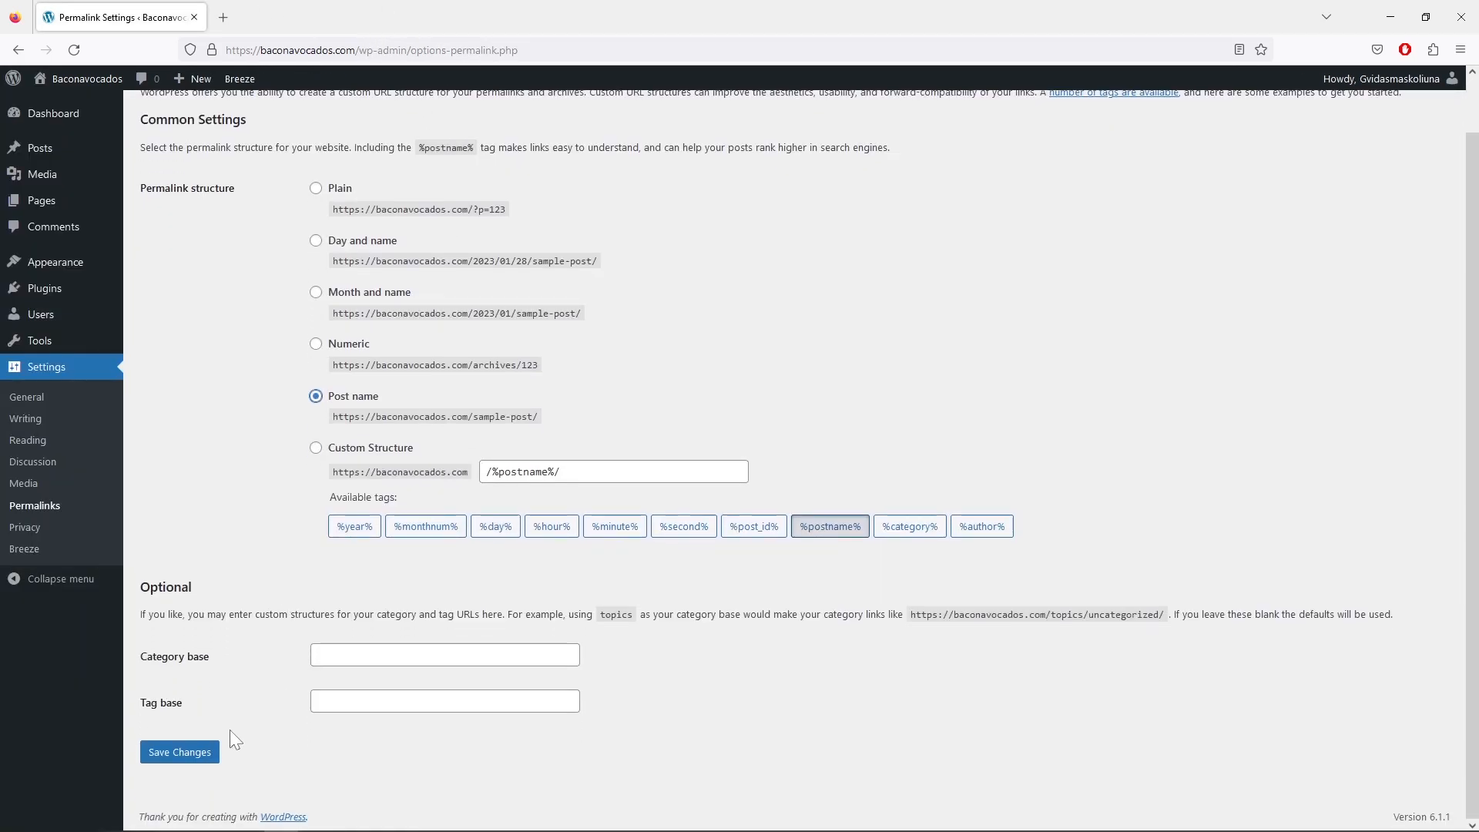
{"action": "left_click", "coordinate": [198, 752]}
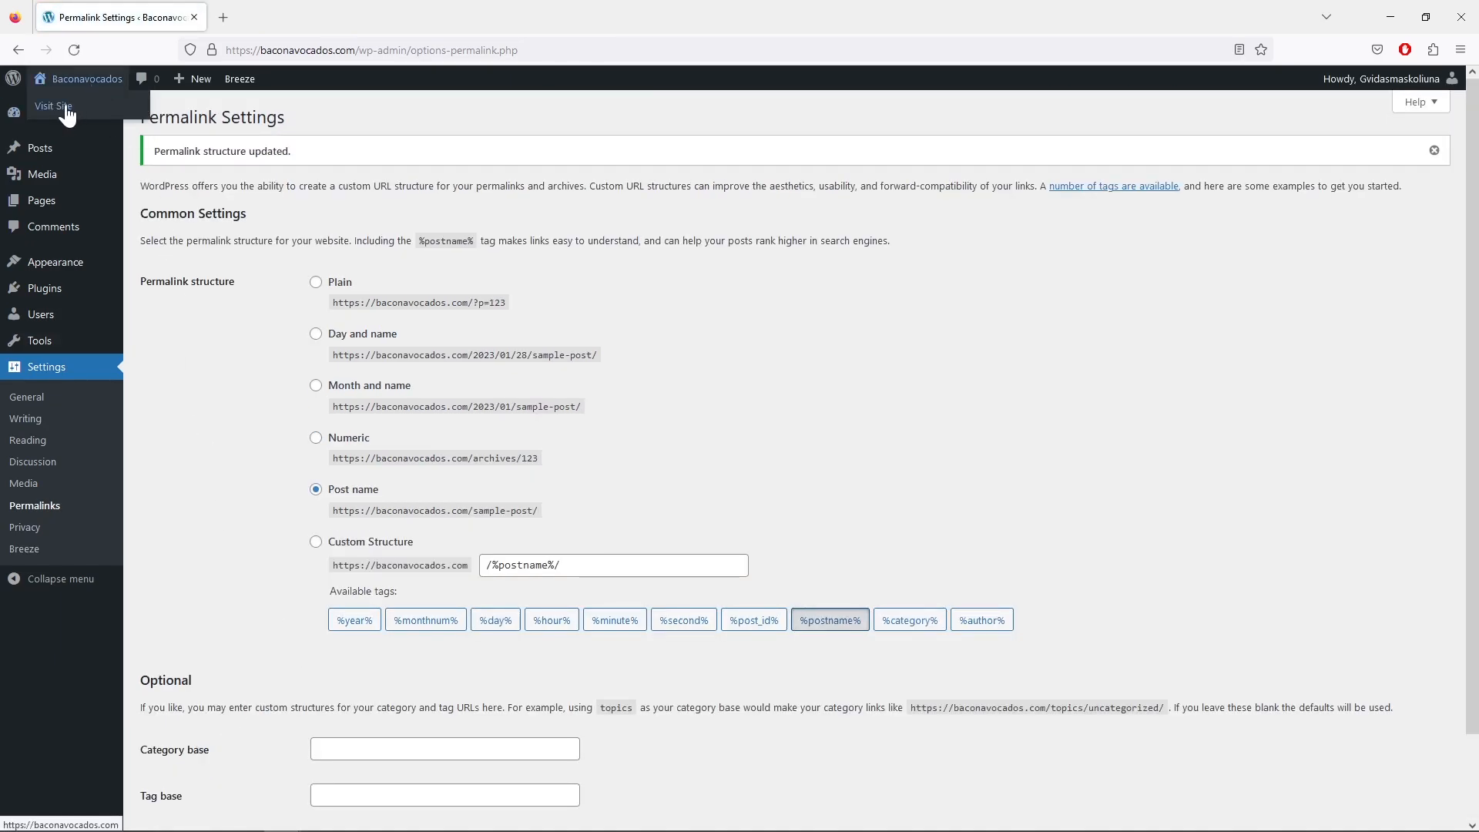
Step: Check the Sample Page's URL on the live site in a separate tab and save the permalink settings again
{"action": "right_click", "coordinate": [65, 108]}
{"action": "left_click", "coordinate": [81, 121]}
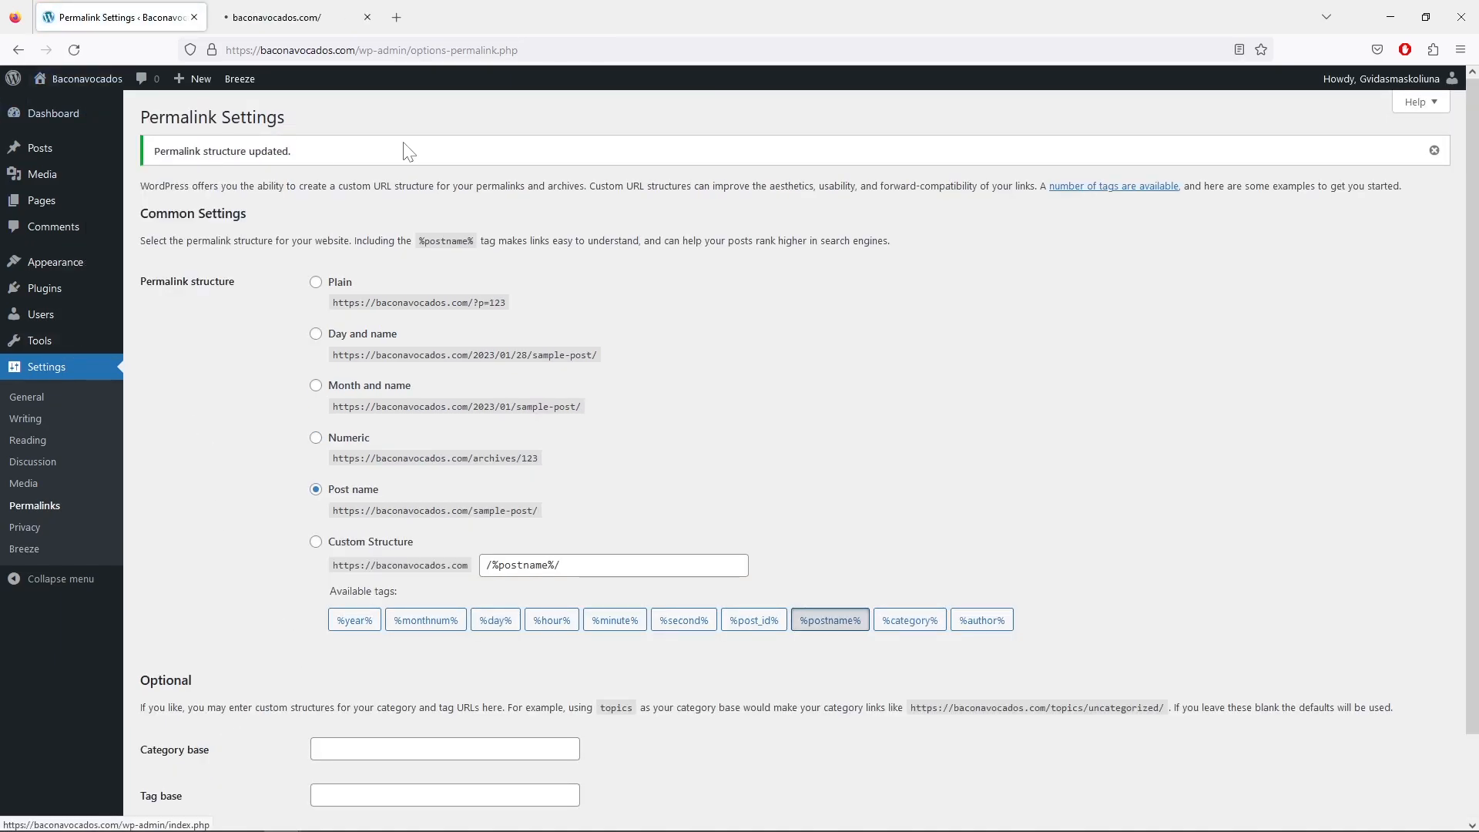
{"action": "left_click", "coordinate": [287, 19]}
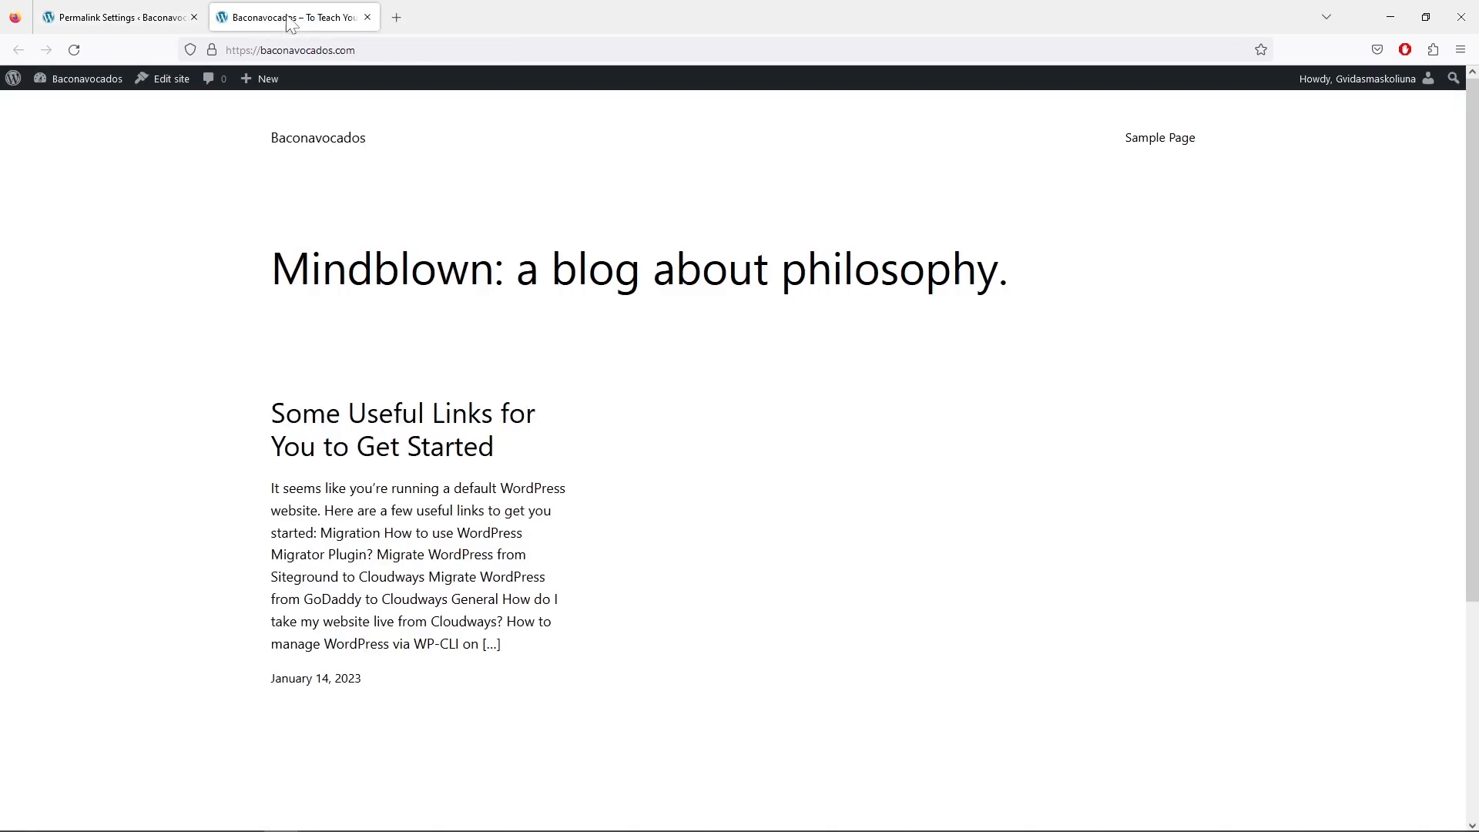
{"action": "left_click", "coordinate": [1167, 146]}
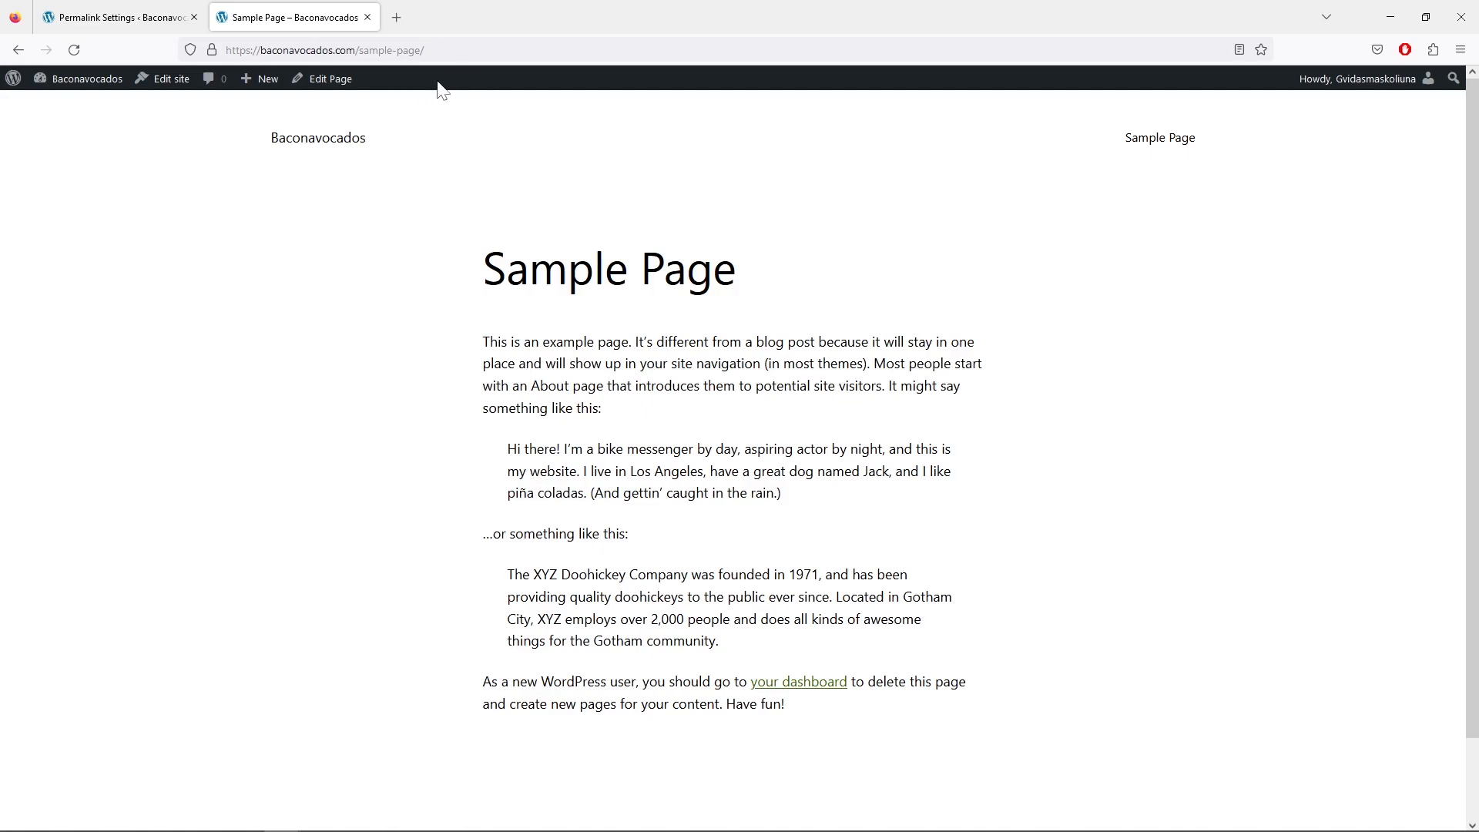
{"action": "left_click", "coordinate": [366, 18]}
{"action": "scroll", "coordinate": [281, 472], "scroll_direction": "down", "scroll_amount": 2}
{"action": "left_click", "coordinate": [199, 758]}
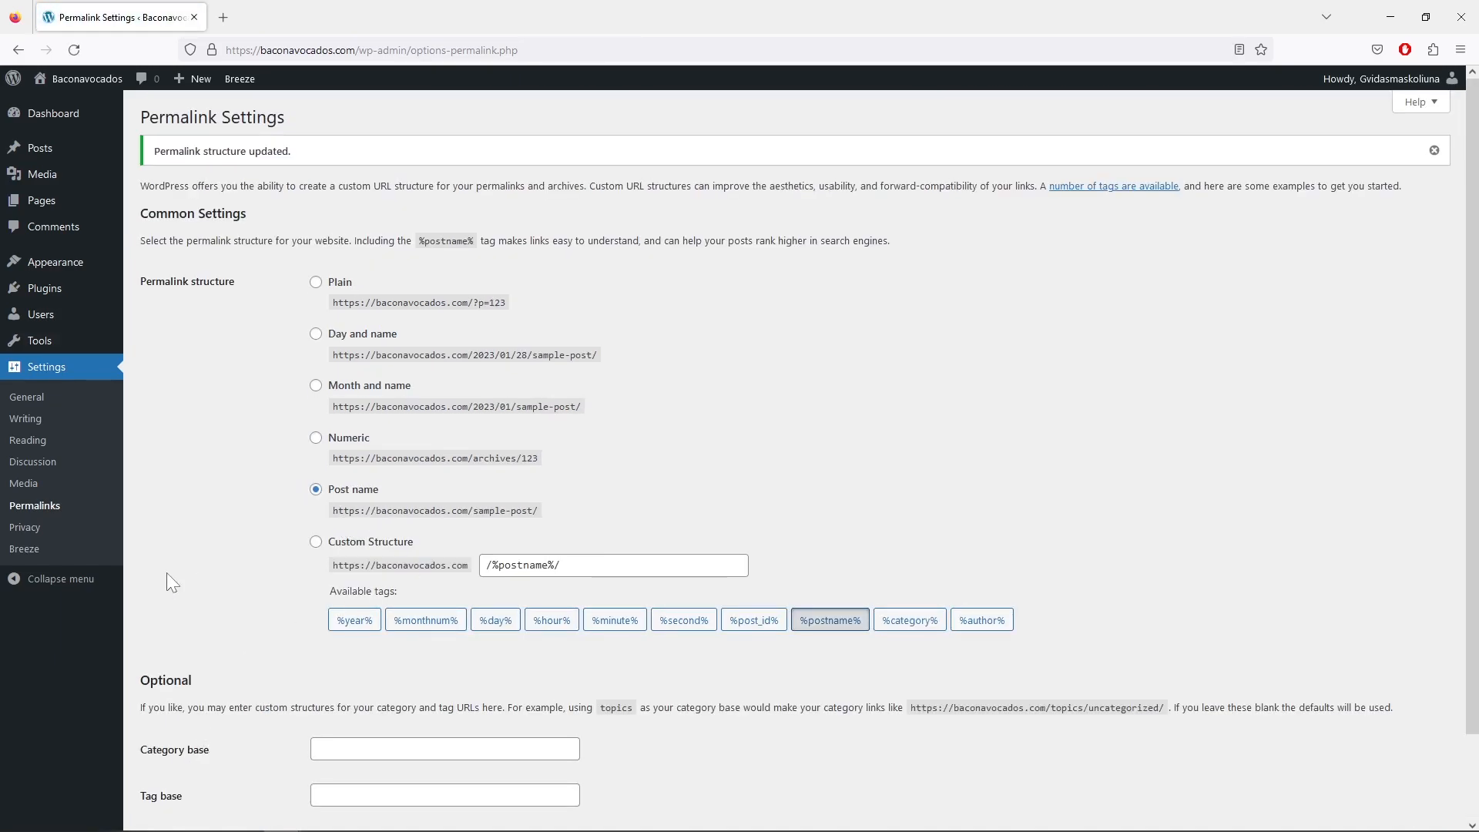
Step: Assign the existing Privacy Policy page as the site's privacy policy in the Privacy settings
{"action": "left_click", "coordinate": [29, 530]}
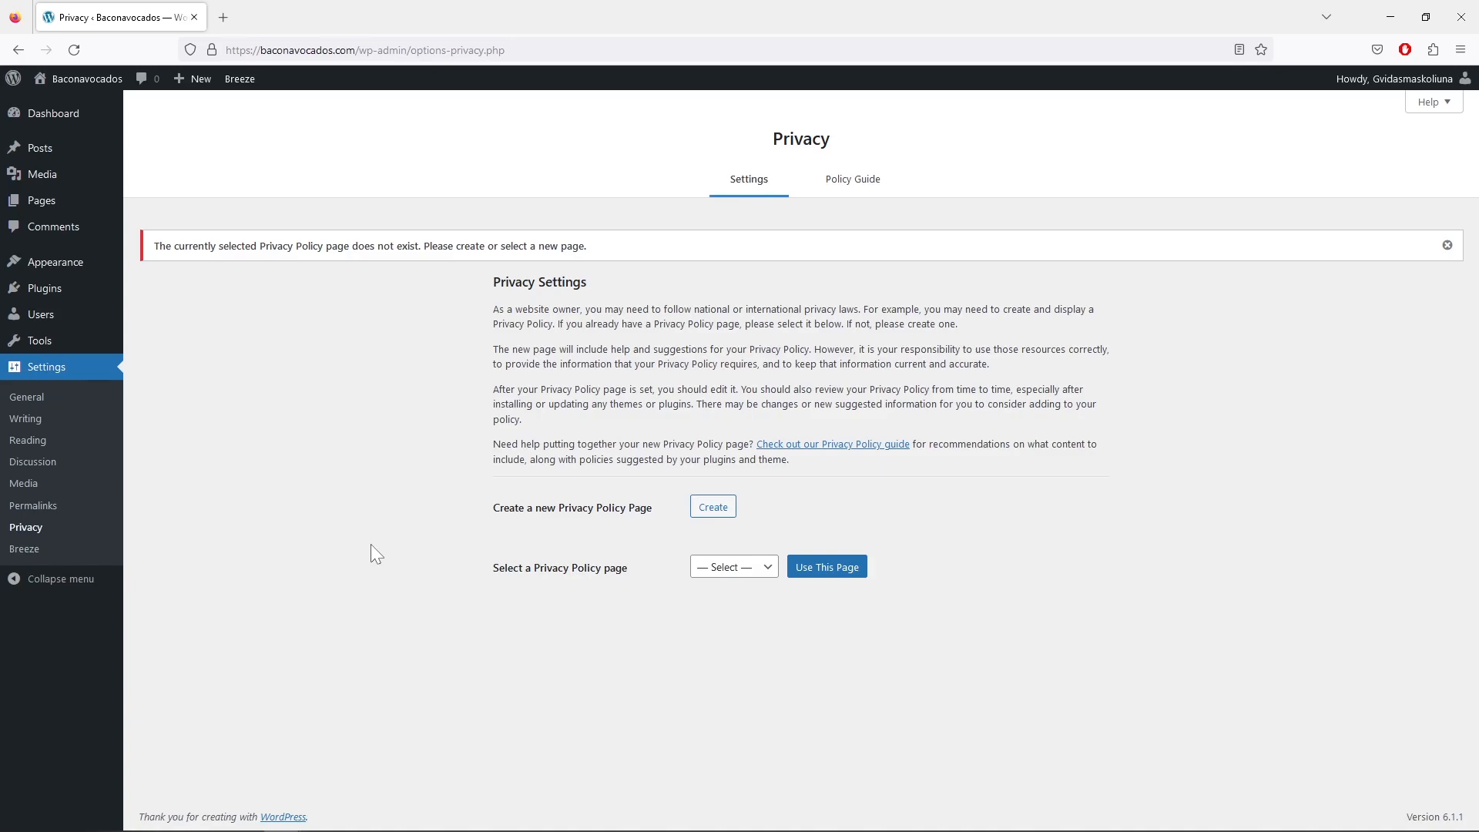
{"action": "left_click", "coordinate": [755, 575]}
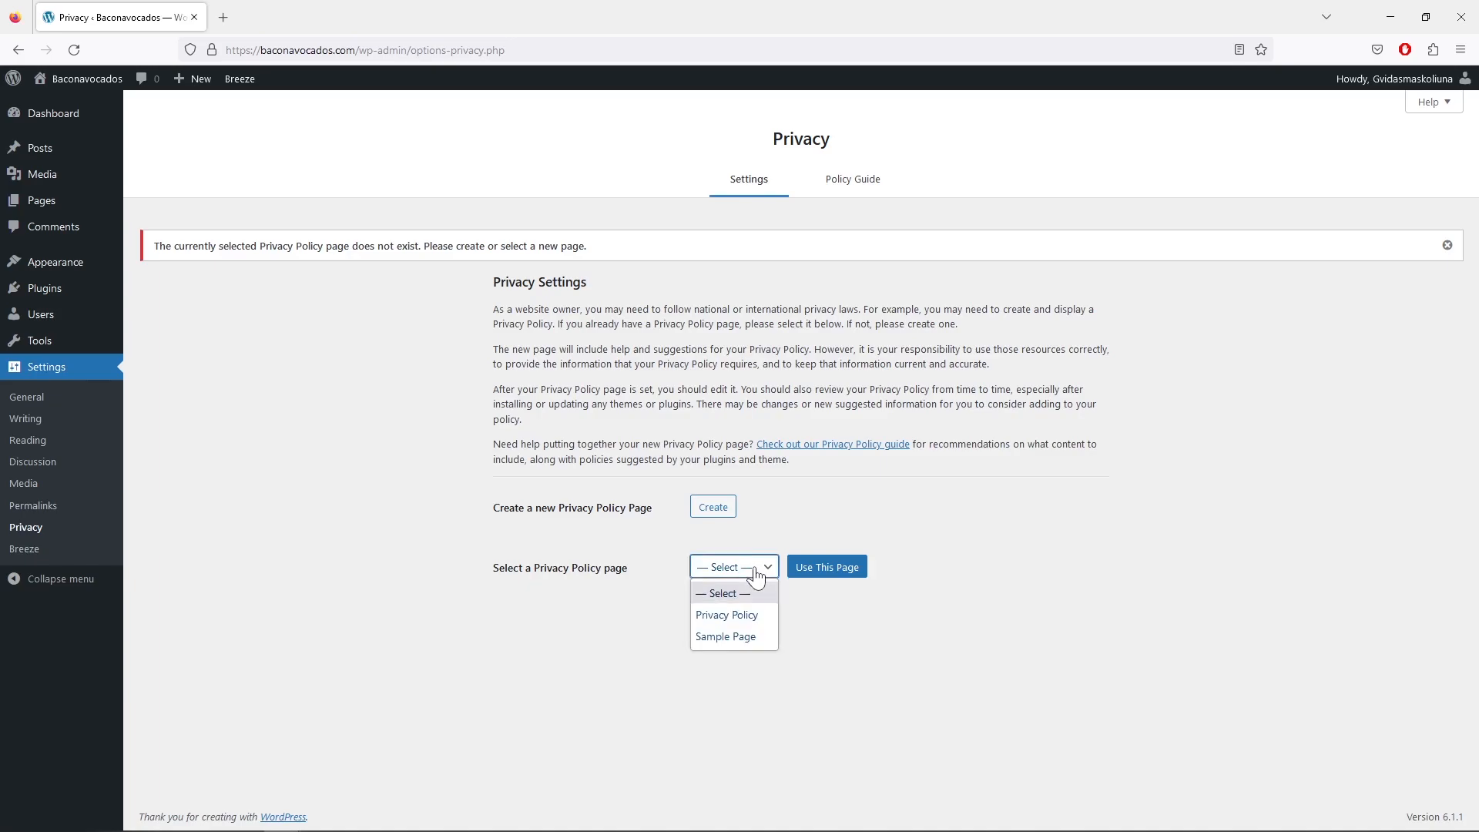
{"action": "left_click", "coordinate": [758, 614]}
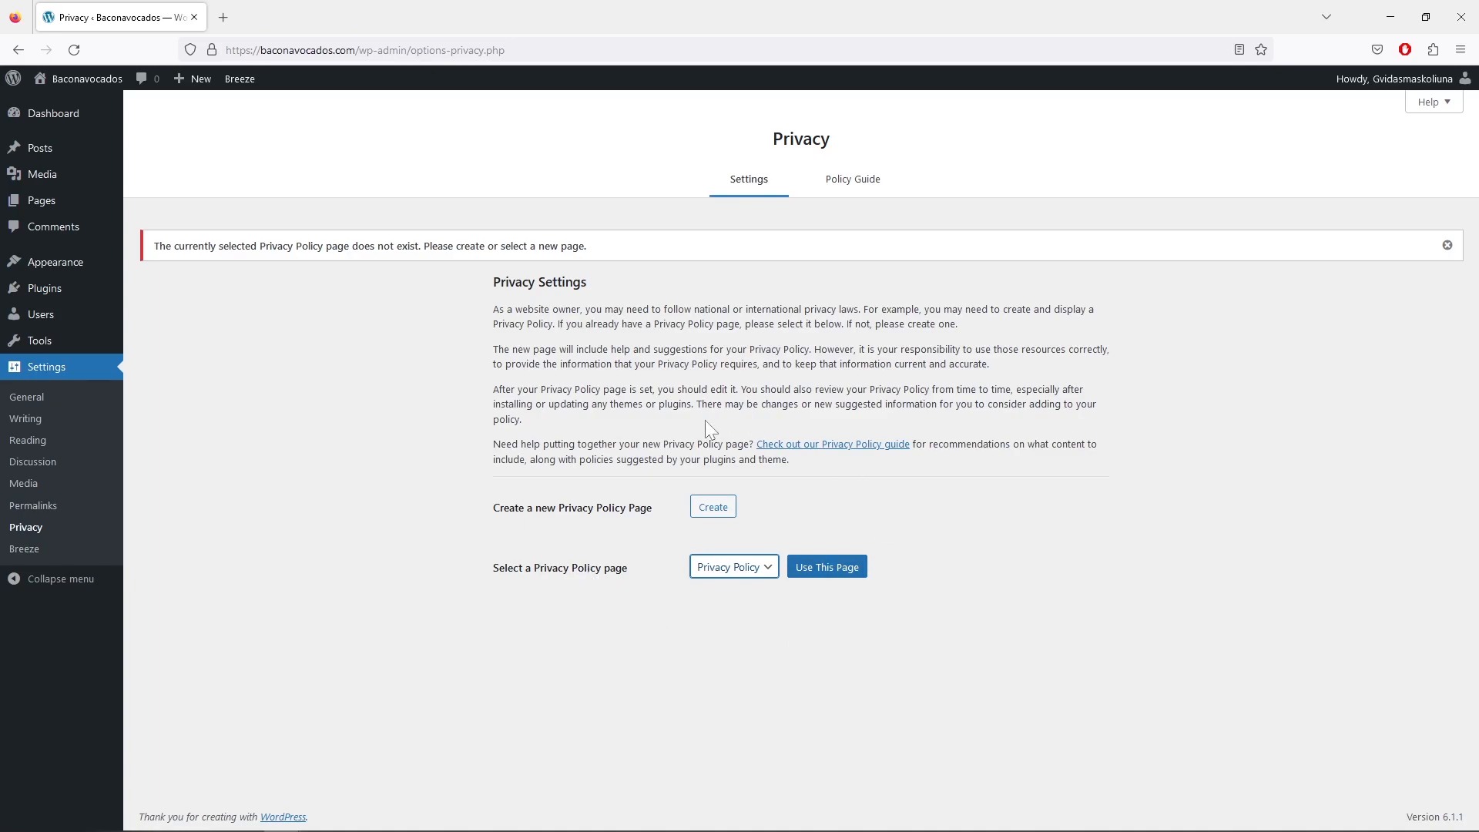
{"action": "left_click", "coordinate": [851, 571]}
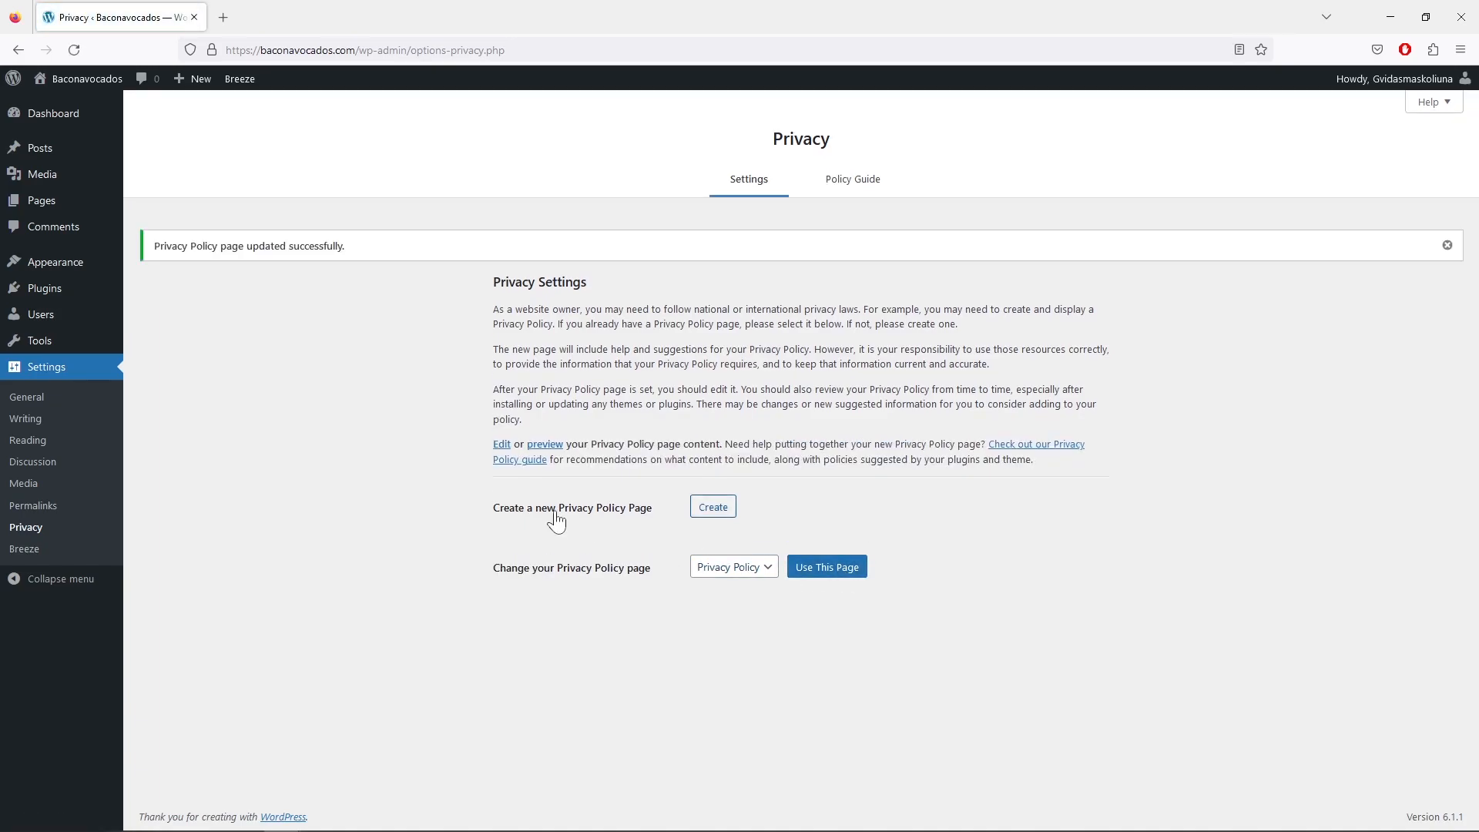
Step: Look over the Breeze plugin's basic options and the installed plugins list in a separate tab
{"action": "left_click", "coordinate": [24, 549]}
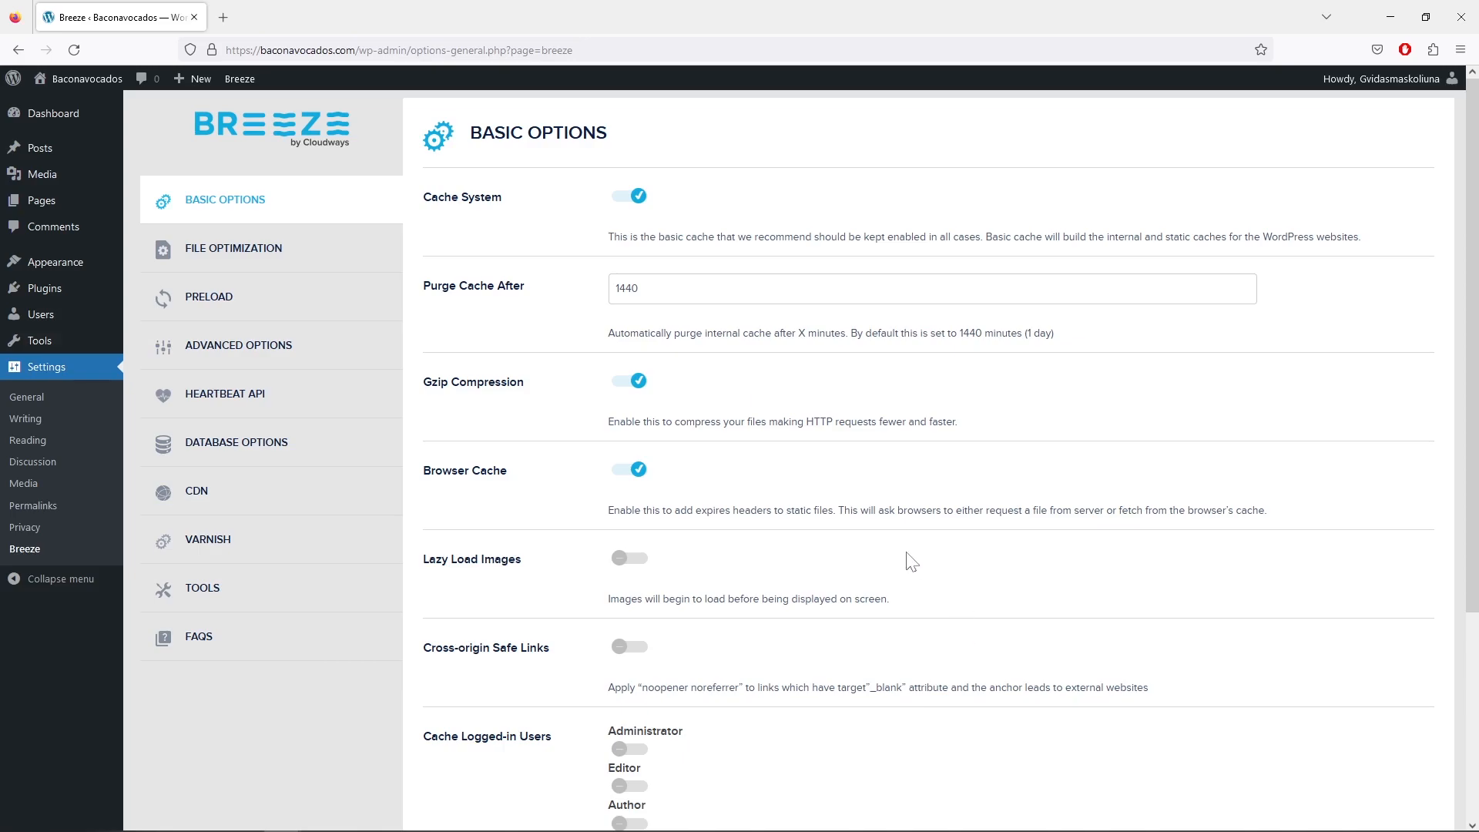
{"action": "mouse_move", "coordinate": [47, 291]}
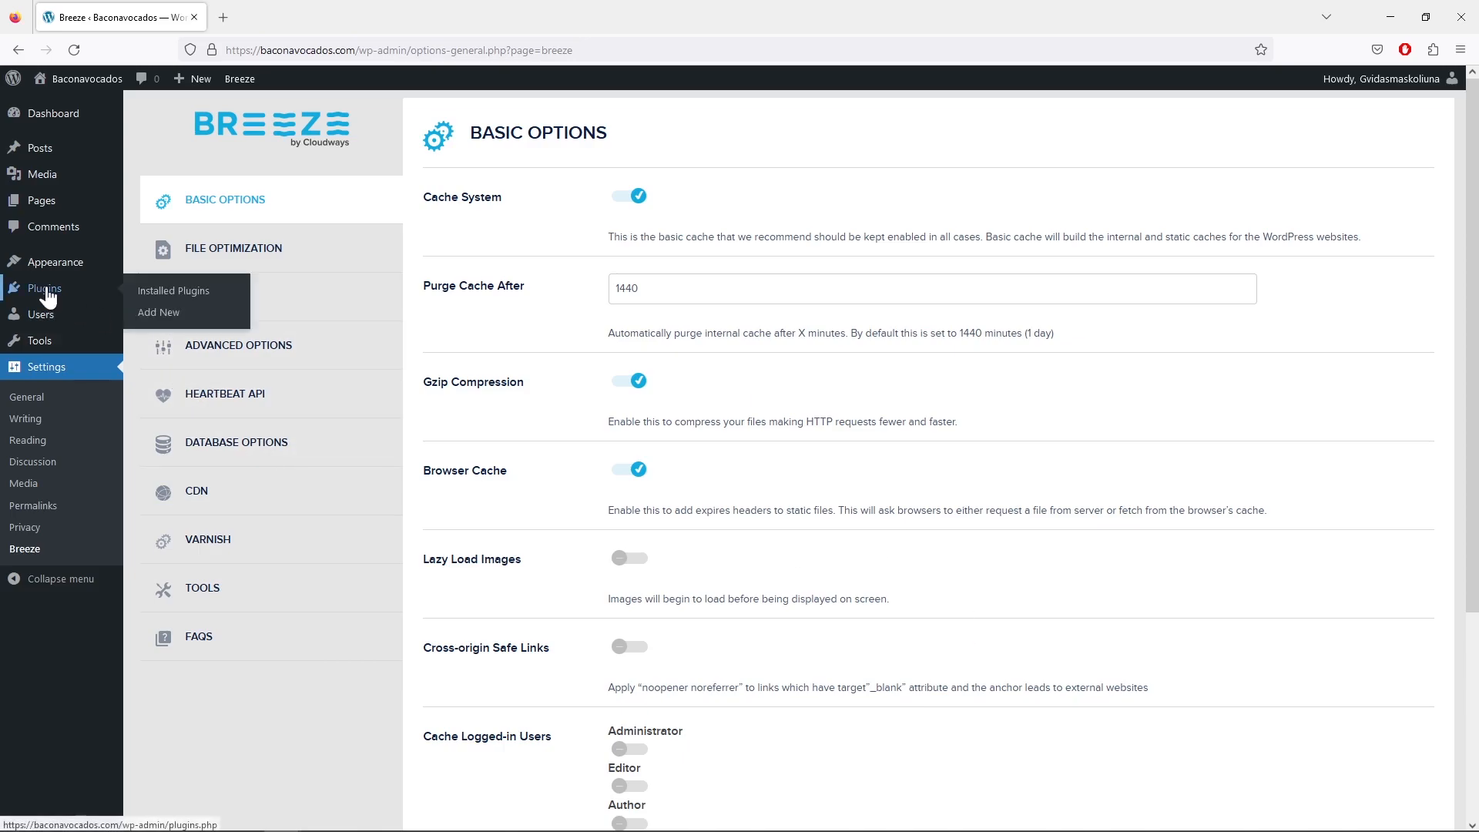
{"action": "right_click", "coordinate": [155, 292]}
{"action": "left_click", "coordinate": [163, 305]}
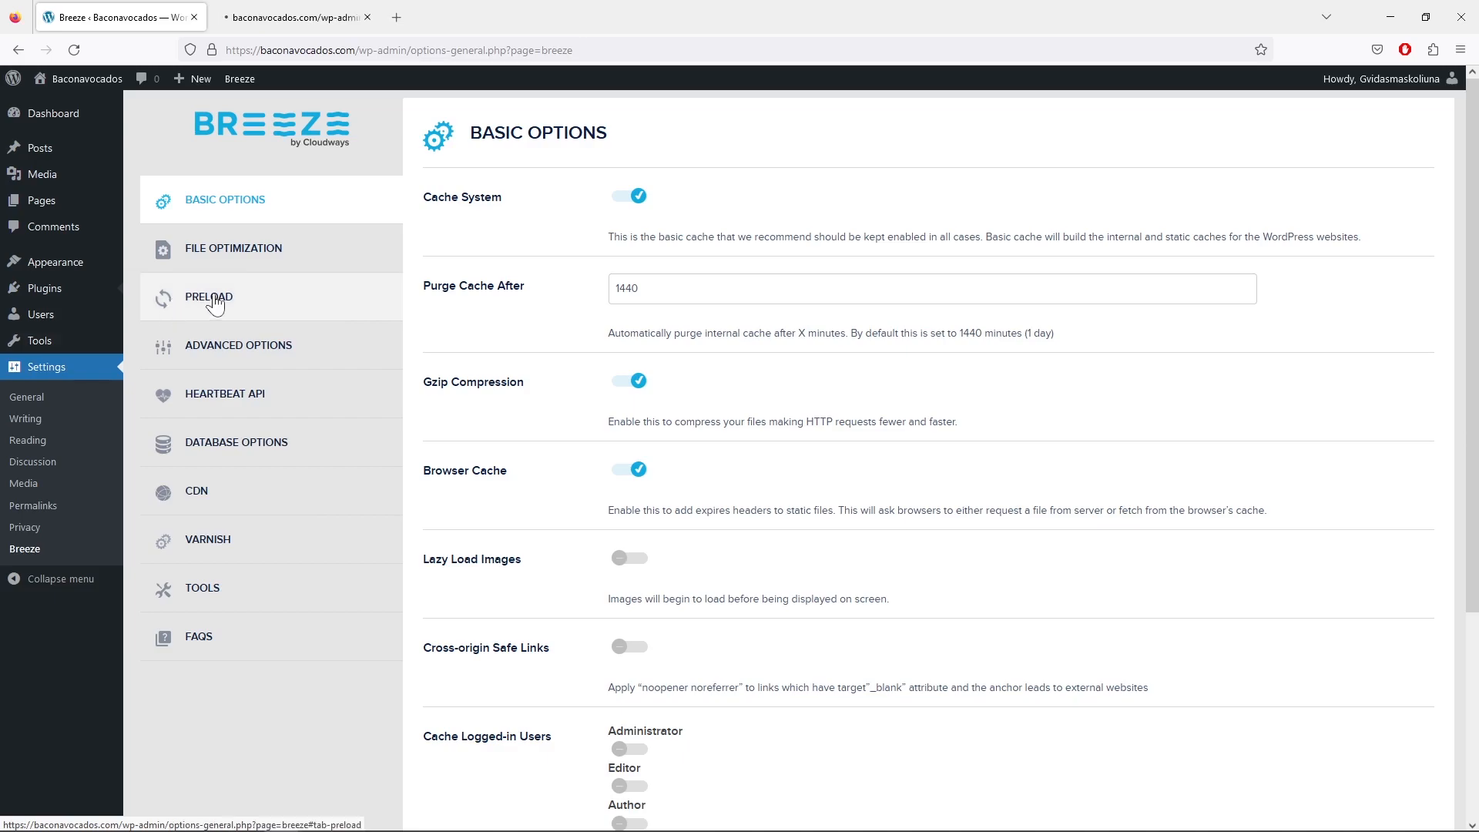
{"action": "left_click", "coordinate": [279, 18]}
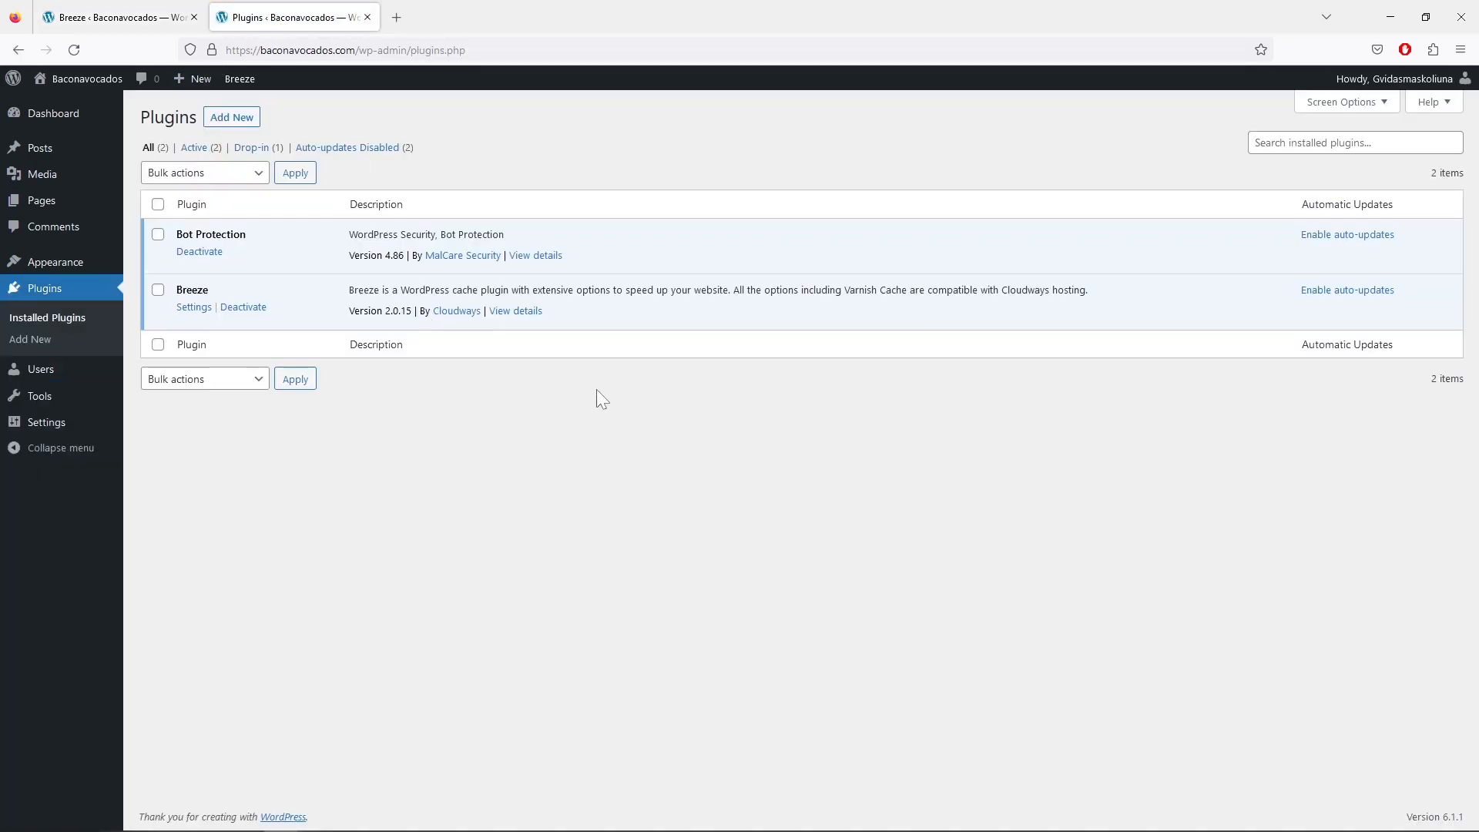
{"action": "left_click", "coordinate": [82, 20]}
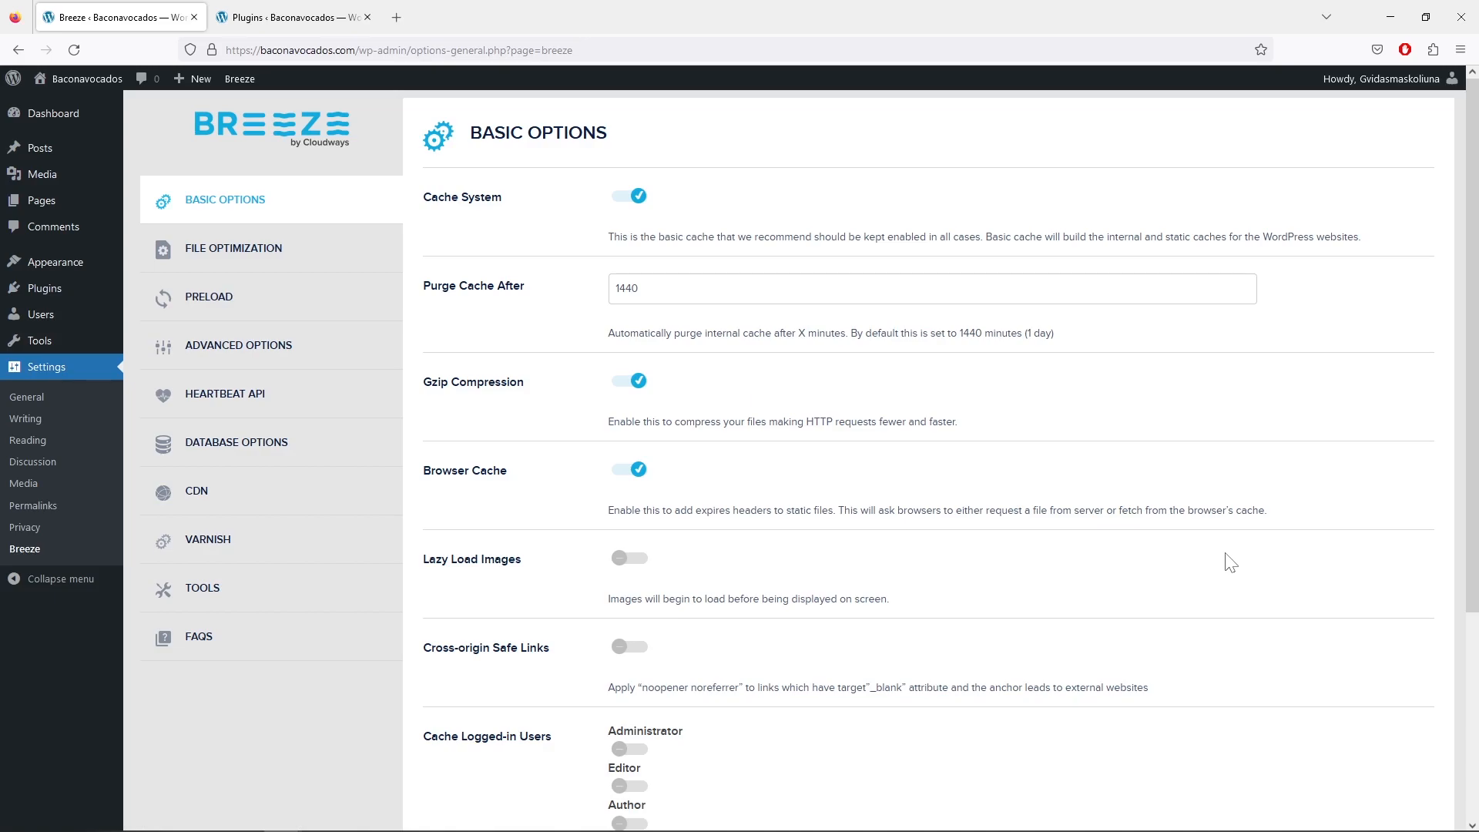
{"action": "left_click", "coordinate": [367, 18]}
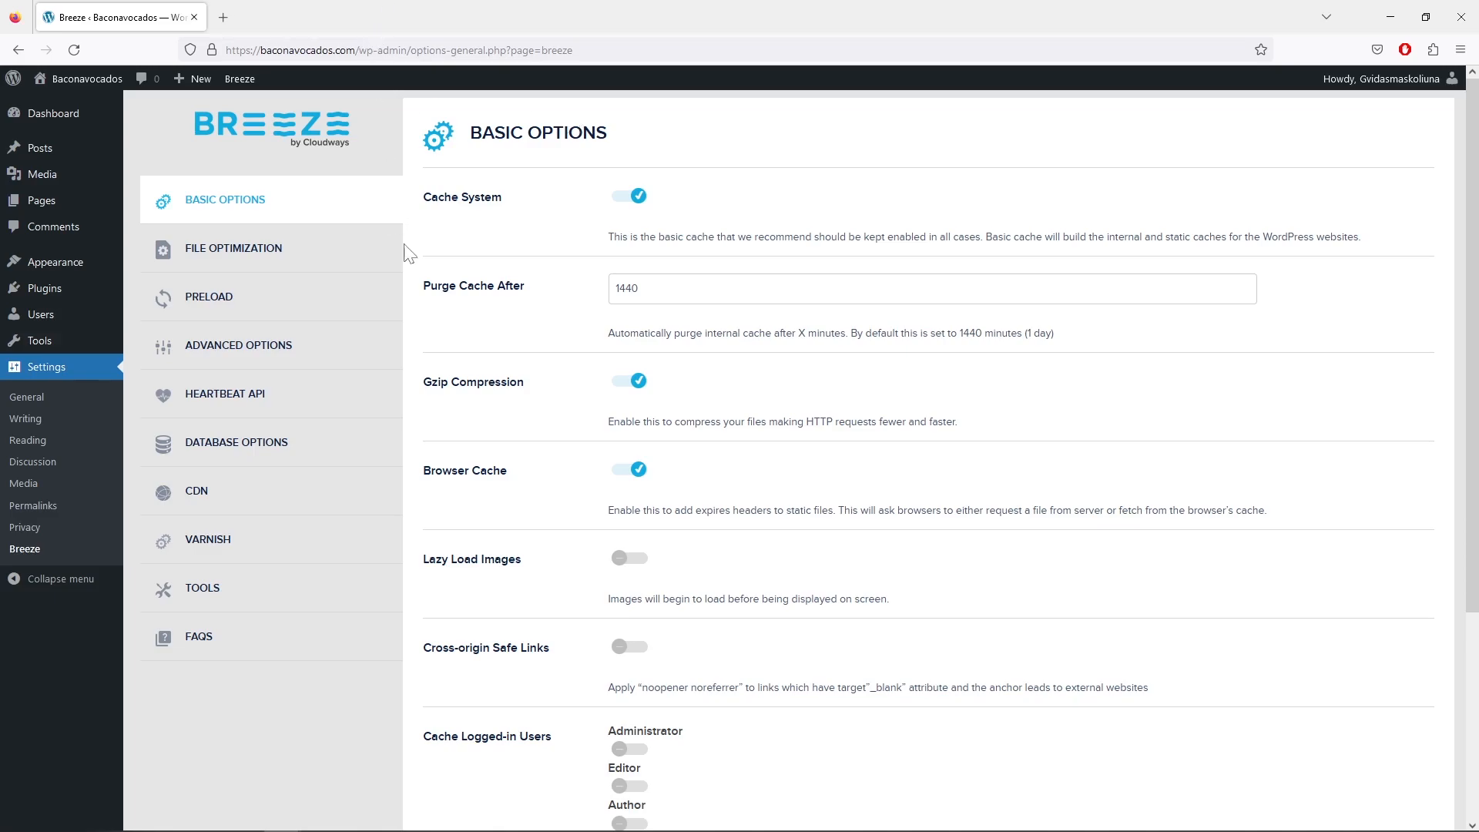